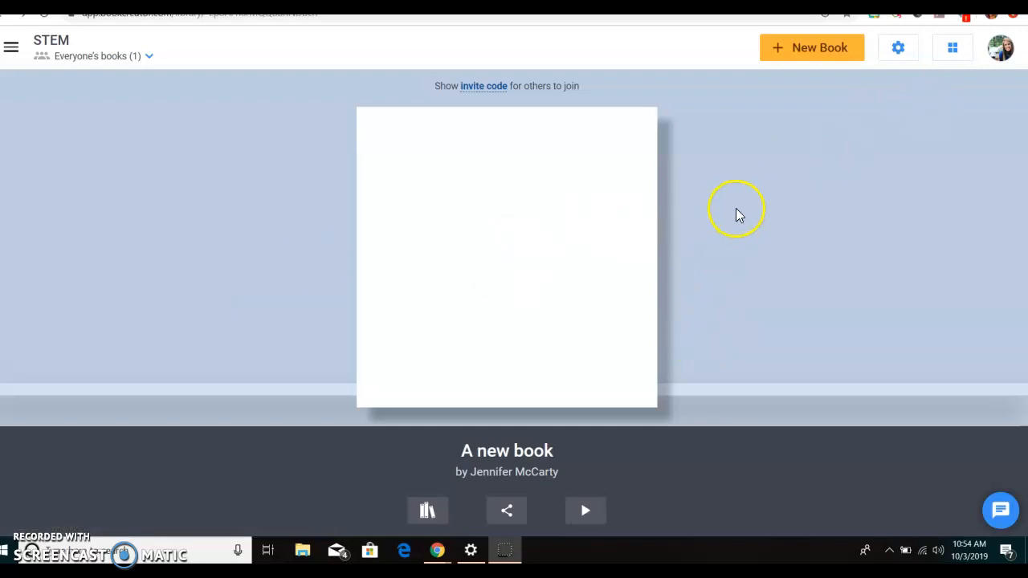
- Open the blank new book for editing and view the import sources for media, closing them without choosing anything
click(436, 206)
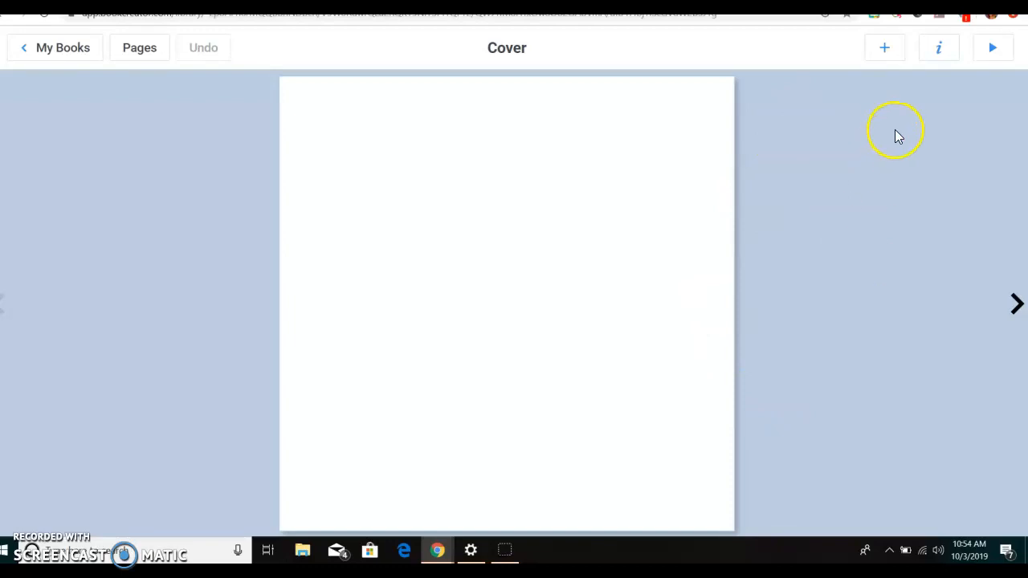
click(884, 48)
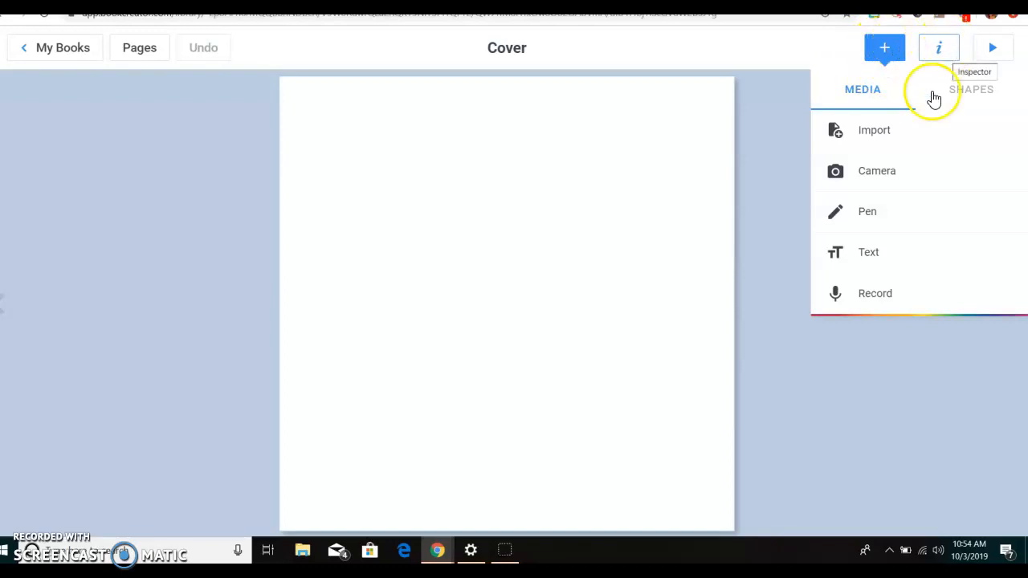
click(876, 131)
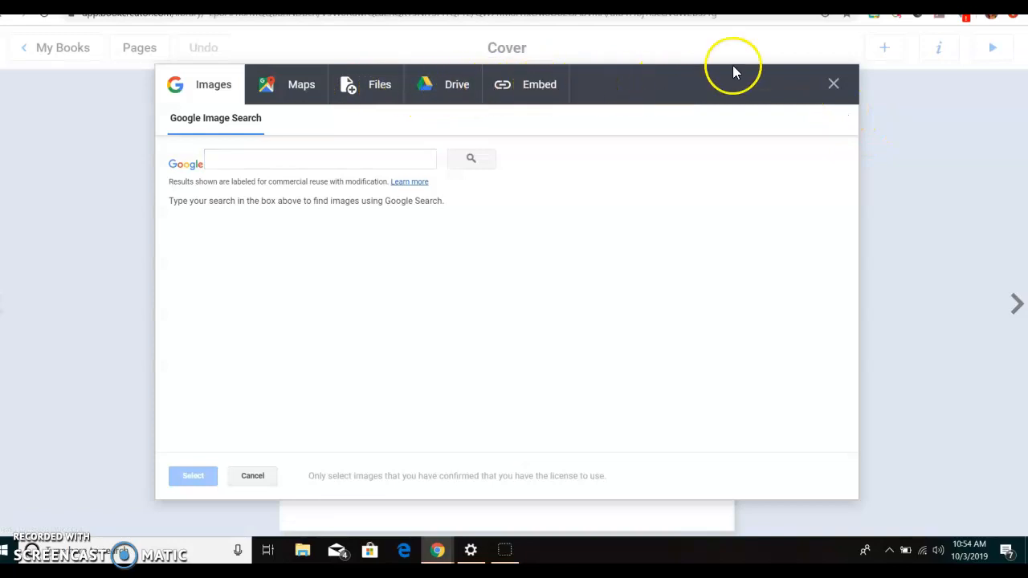
click(833, 85)
- View the camera capture option with microphone and camera access allowed, and return to the cover without taking a picture
click(890, 49)
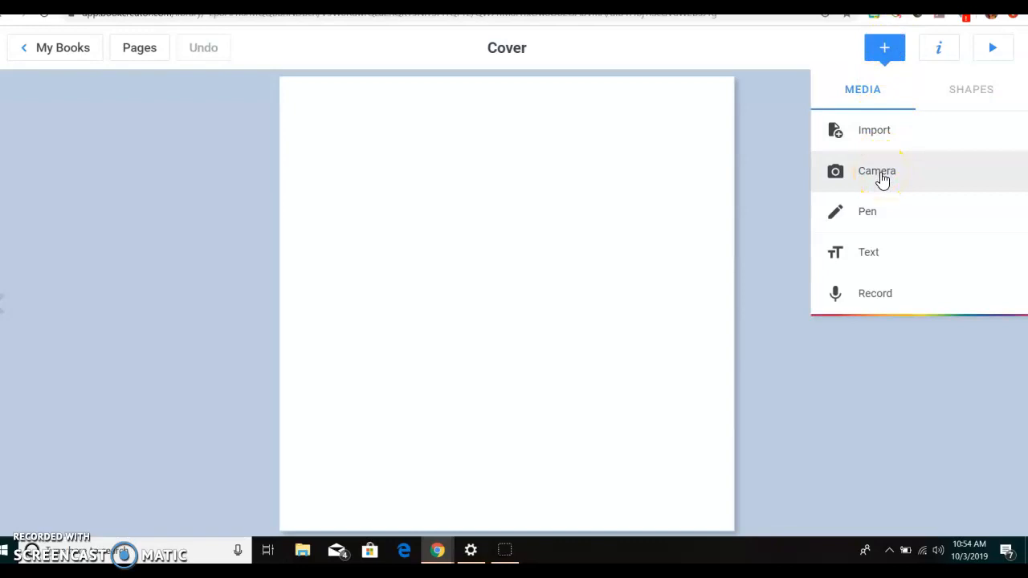
click(878, 172)
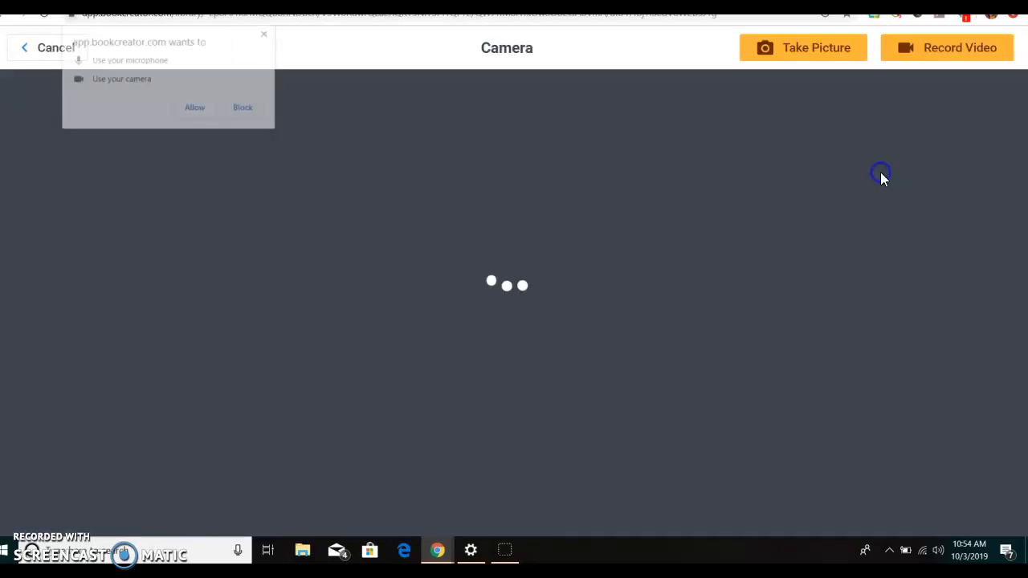
click(196, 109)
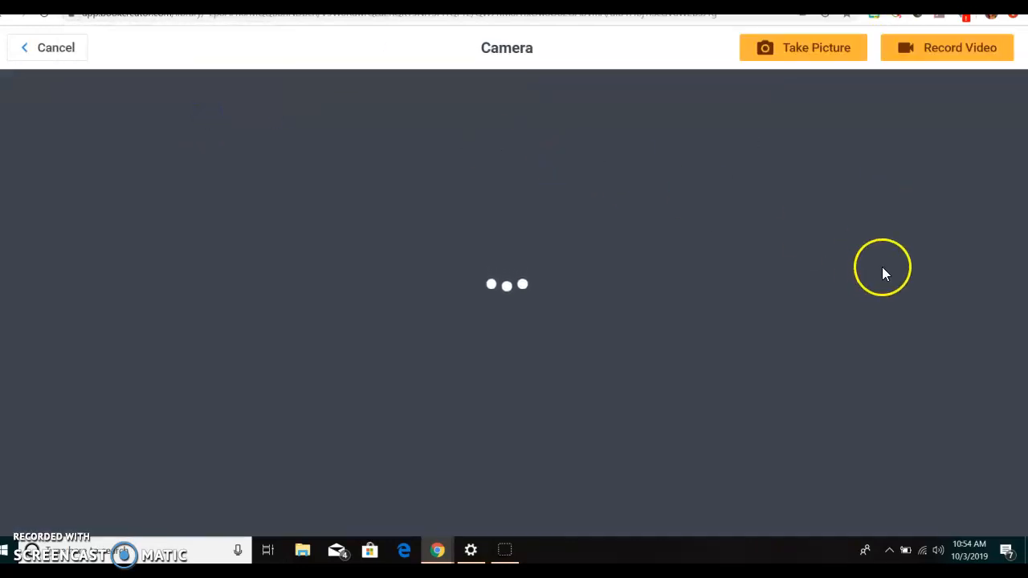
click(48, 50)
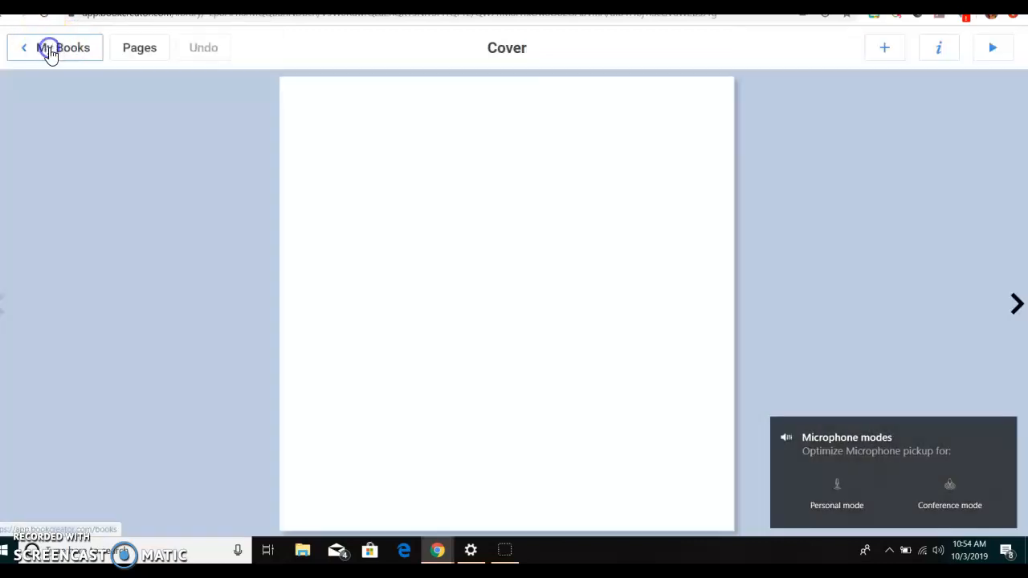
- Add a text box reading "All About Me" to the book cover
click(882, 50)
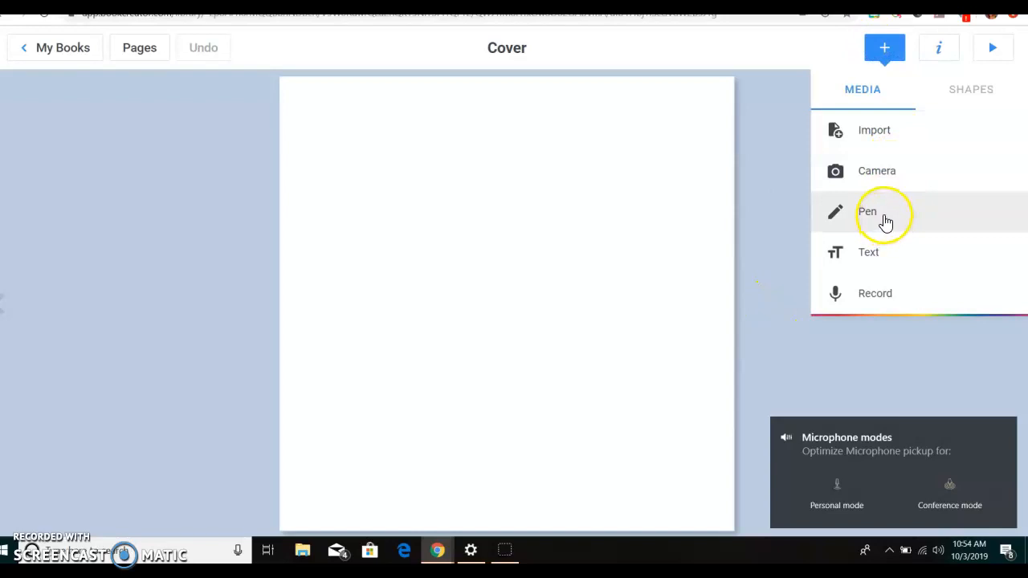
click(878, 250)
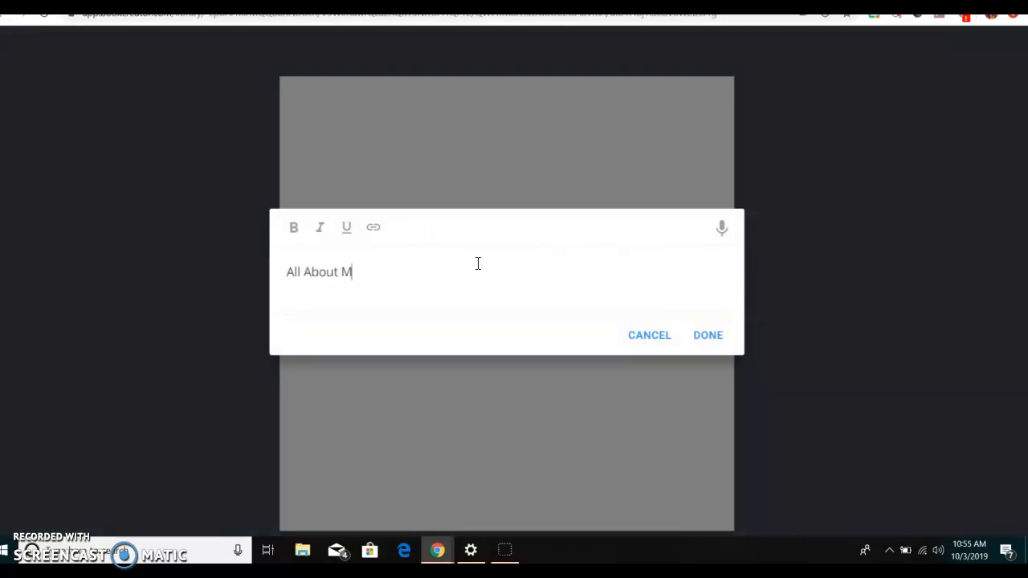
click(708, 336)
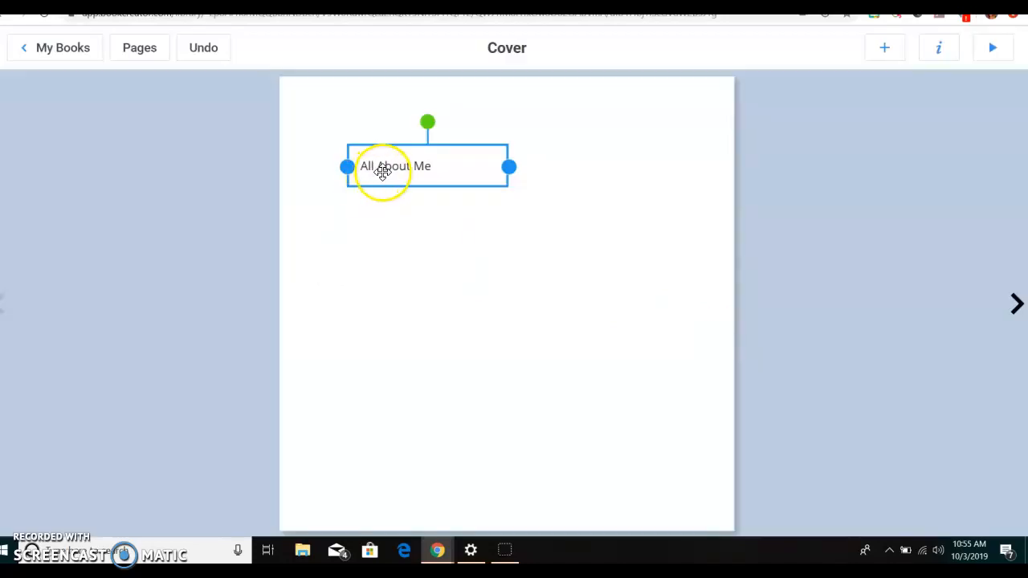
click(391, 166)
click(709, 338)
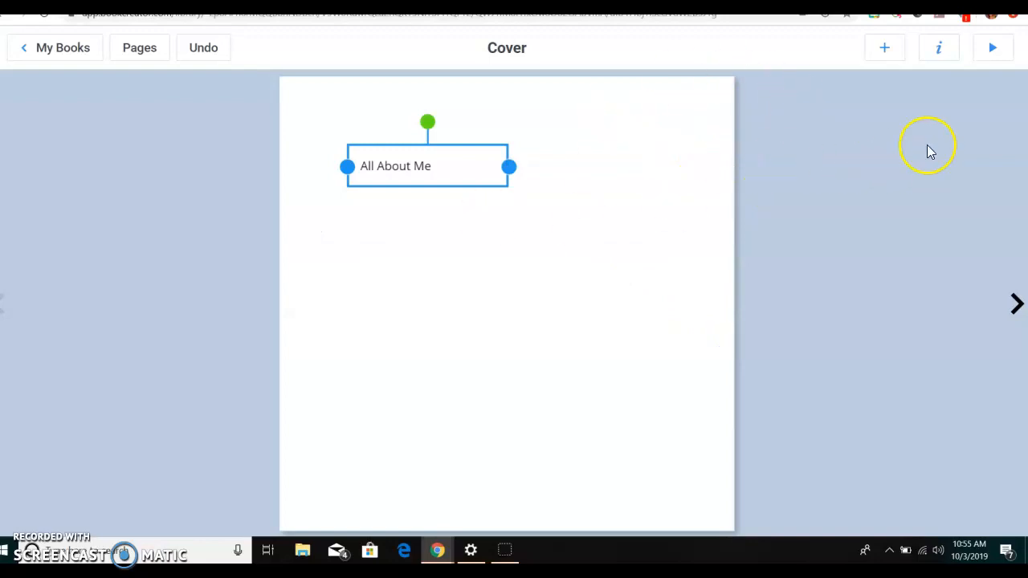
- Set the "All About Me" title's text size to 73 and its font to Blocked
click(939, 48)
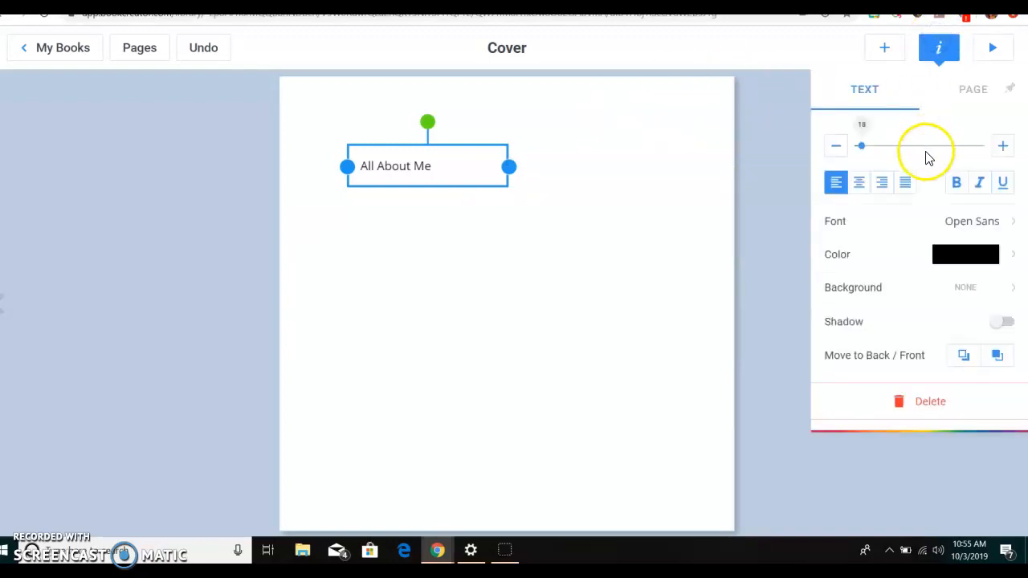
drag(860, 147, 890, 146)
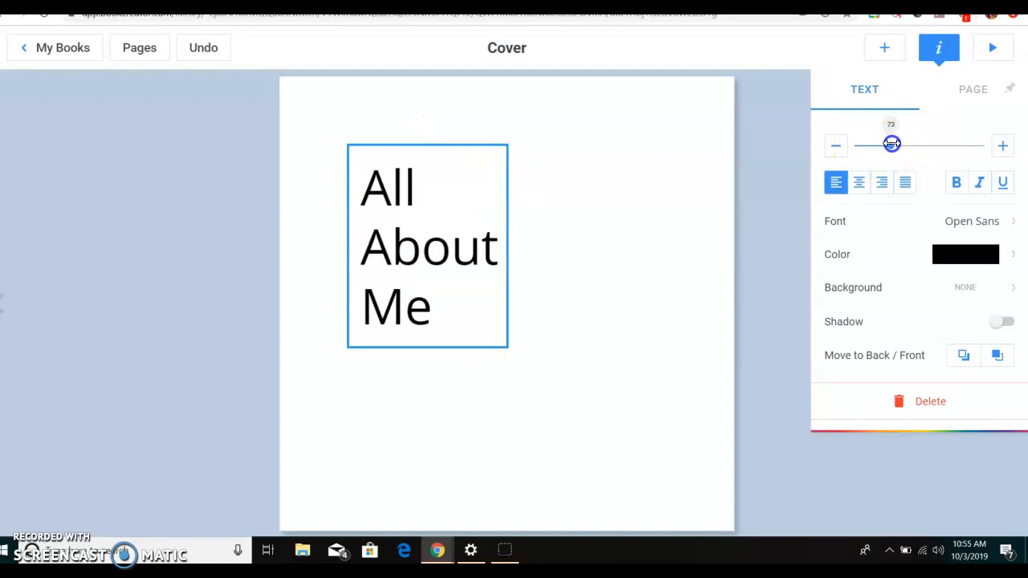
click(1002, 222)
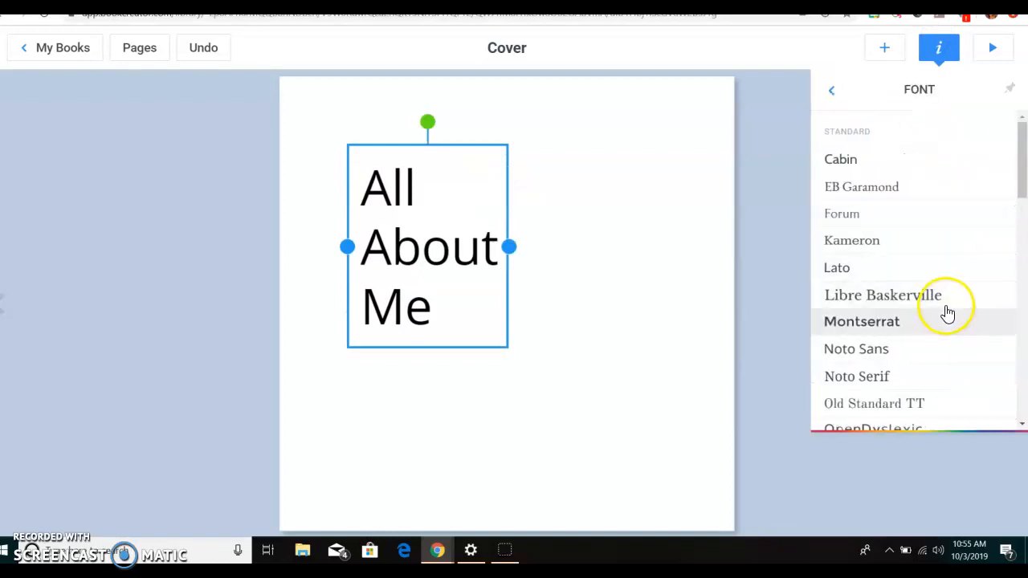
drag(1022, 184, 1018, 337)
click(913, 290)
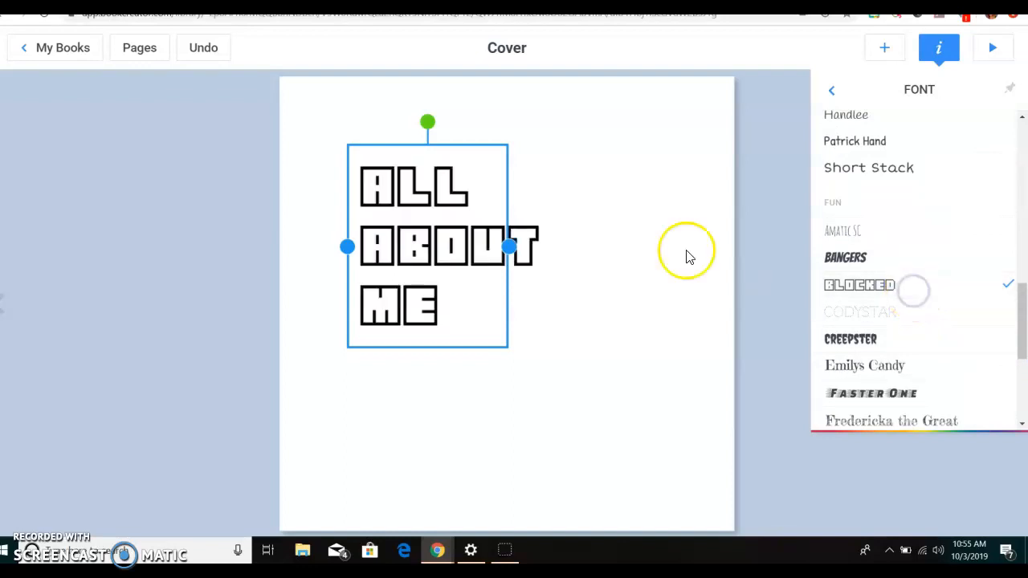
click(832, 91)
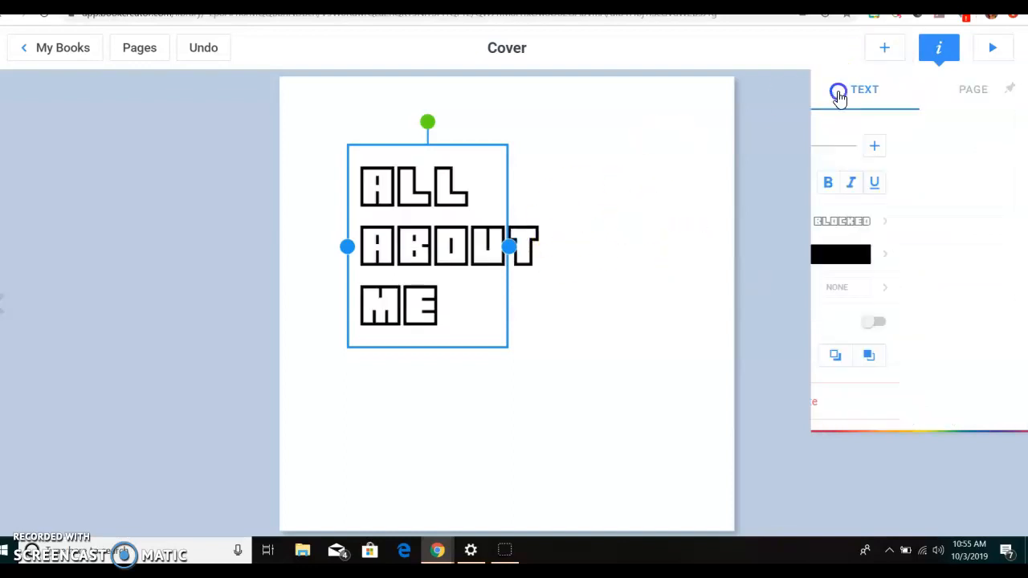
- Centre-align the title text and colour it purple
click(862, 188)
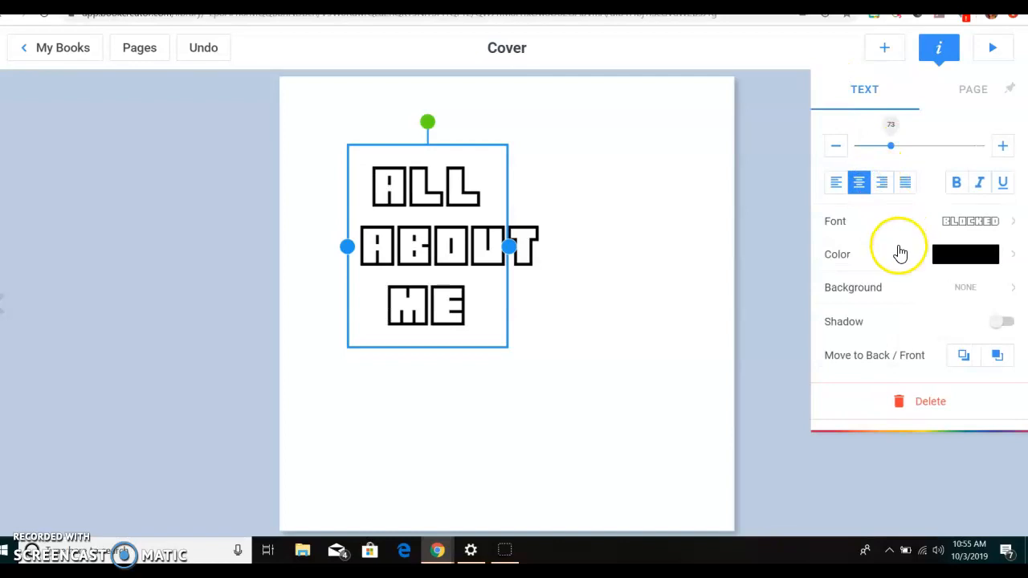
click(968, 291)
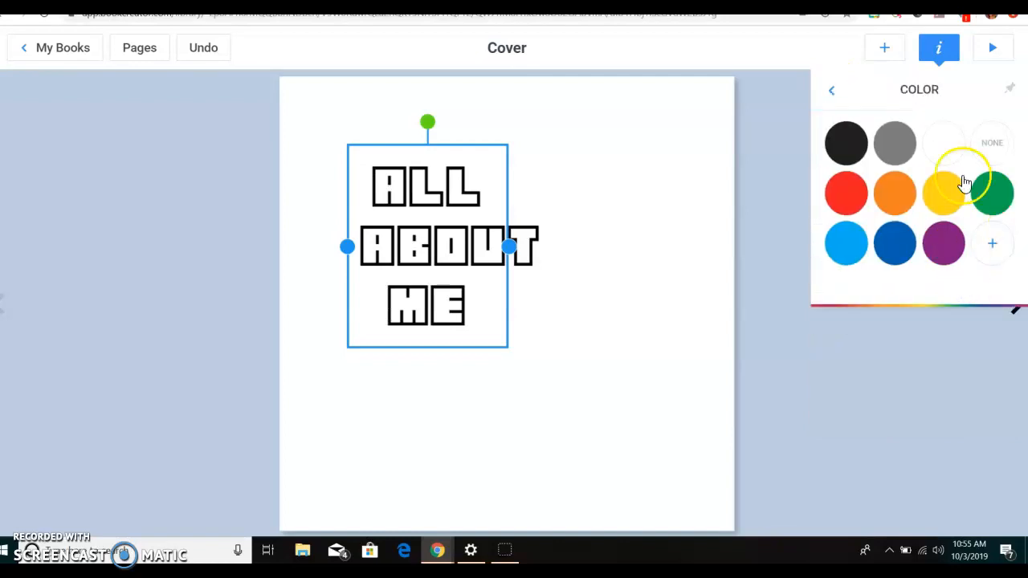
click(831, 90)
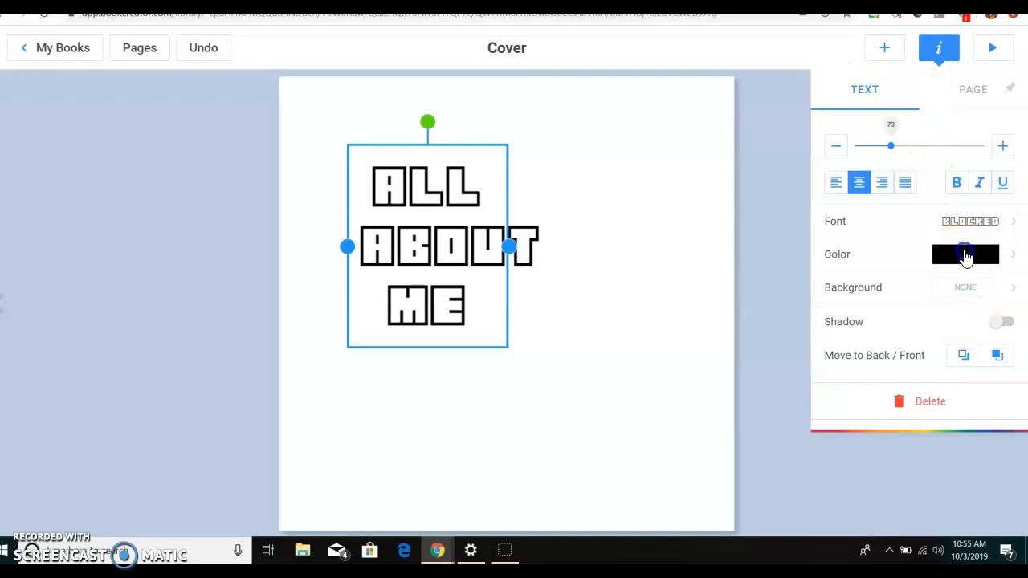
click(963, 254)
click(948, 246)
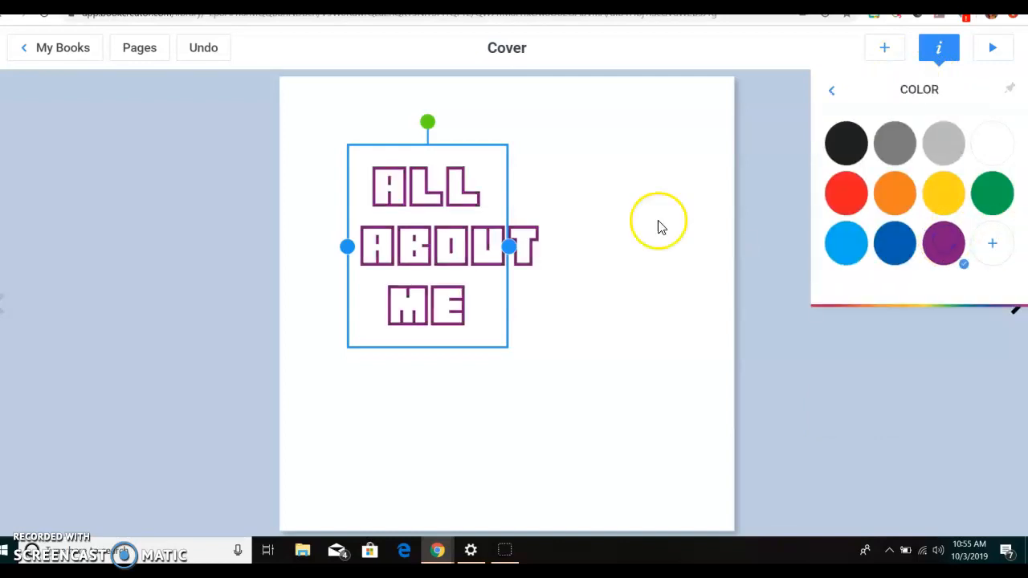
- Move the title to the horizontal middle of the cover's upper half and deselect it
click(572, 209)
click(431, 216)
drag(431, 216, 513, 192)
click(605, 355)
- Add a "Created by:" text box with the author's full name and place it below the title
click(887, 46)
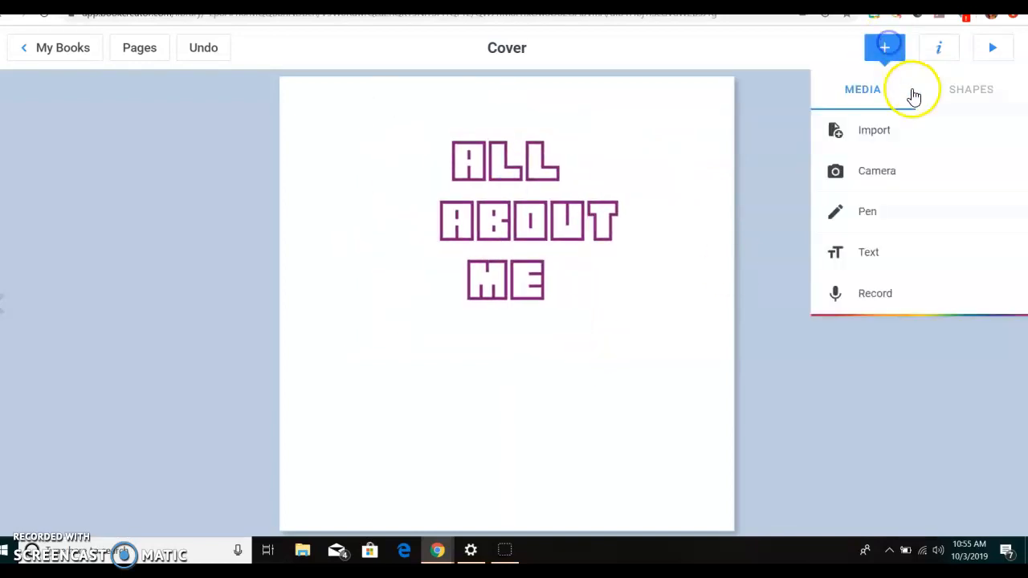
click(892, 256)
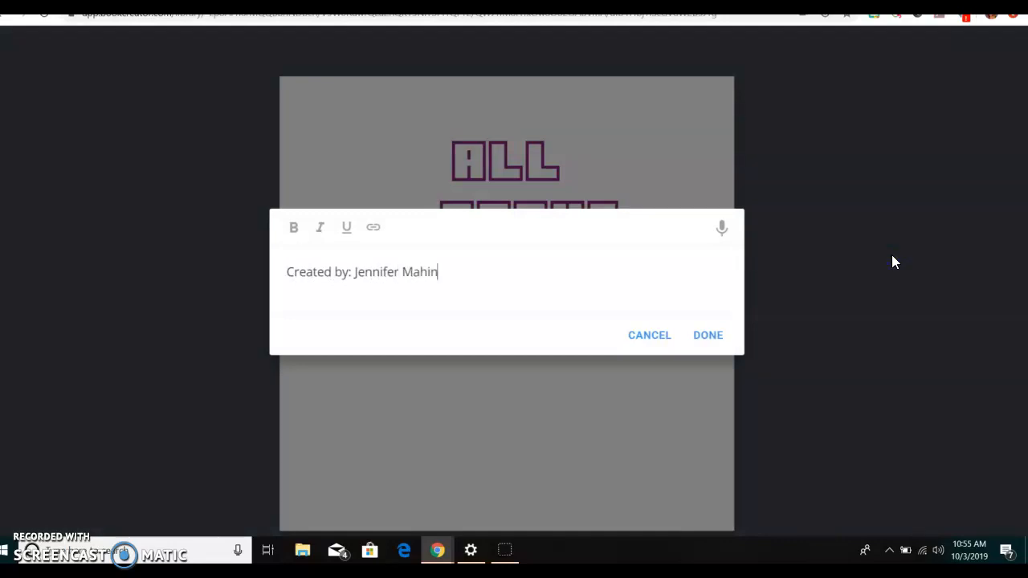
click(707, 335)
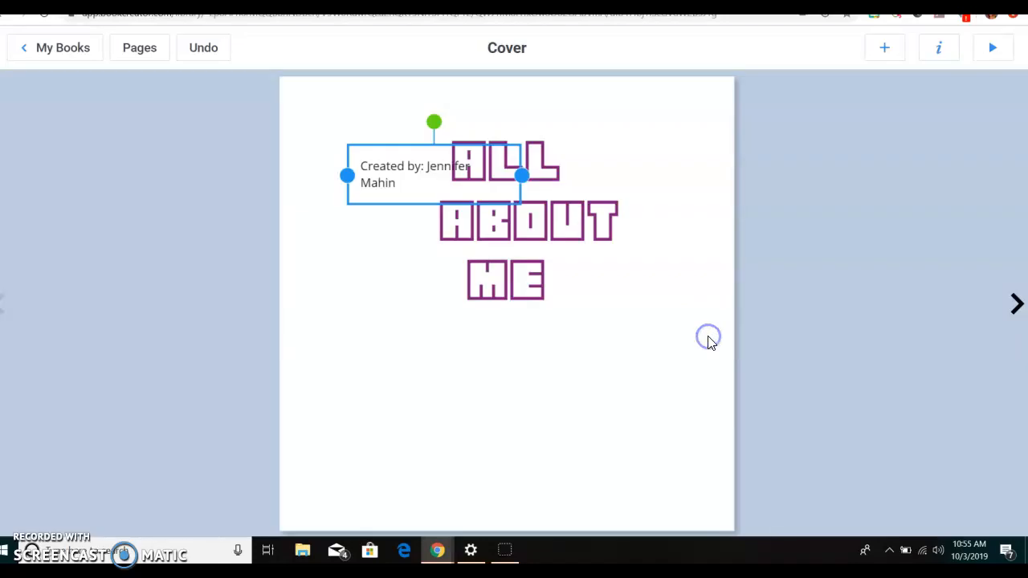
drag(413, 165, 480, 375)
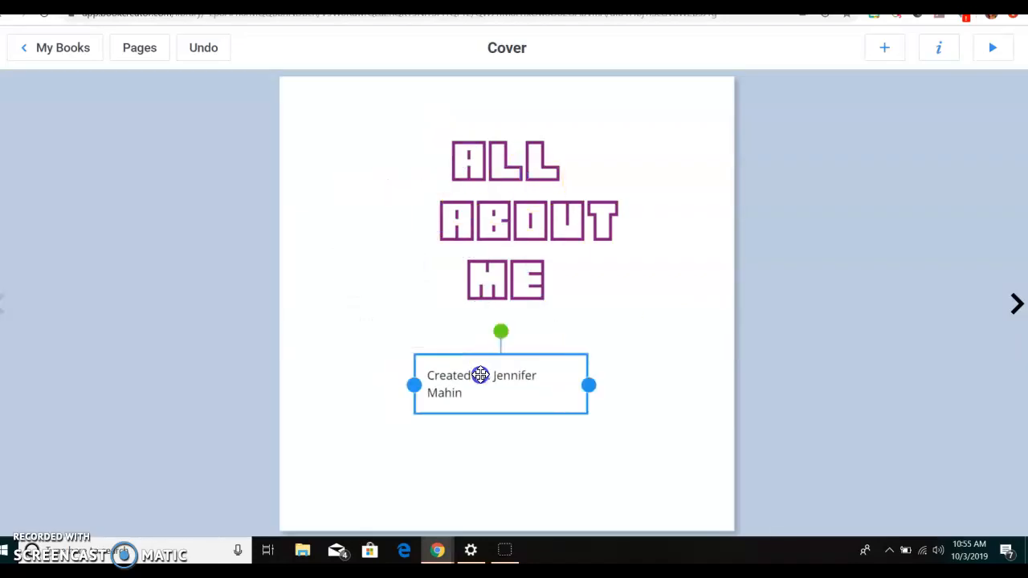
double_click(480, 375)
click(706, 334)
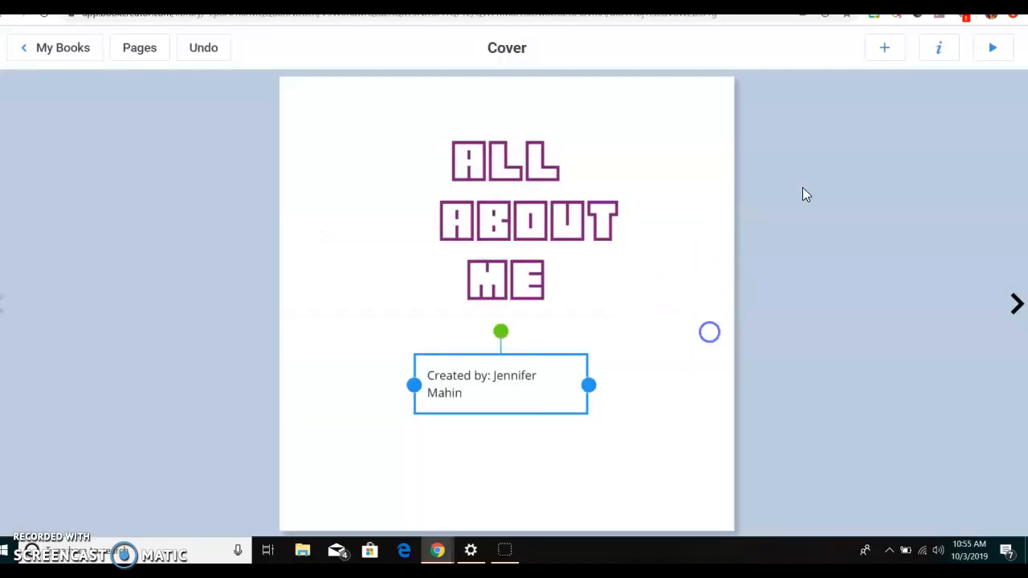
- Set the font of the author credit to Blocked
click(937, 48)
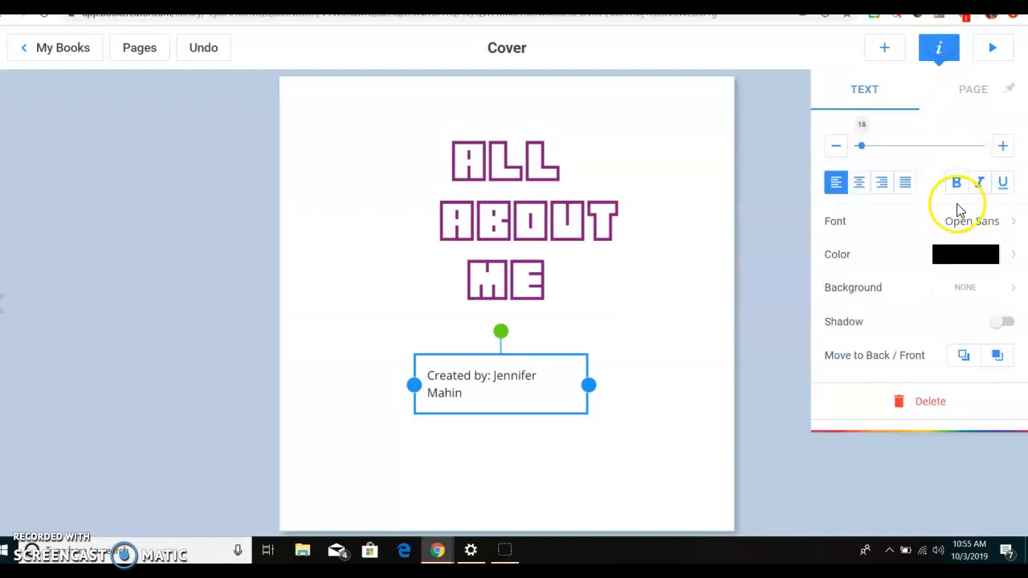
click(975, 222)
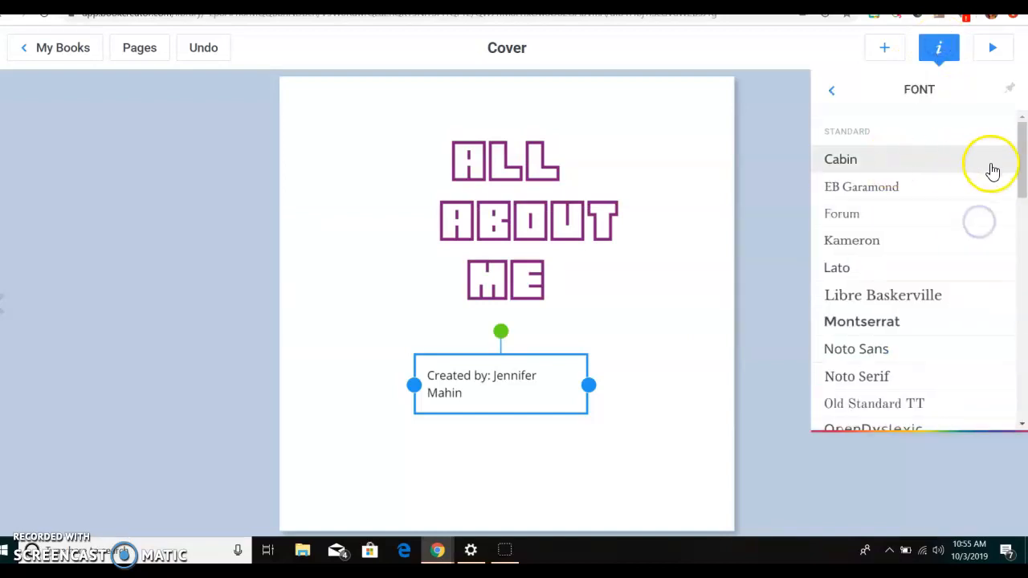
drag(1024, 171, 1022, 305)
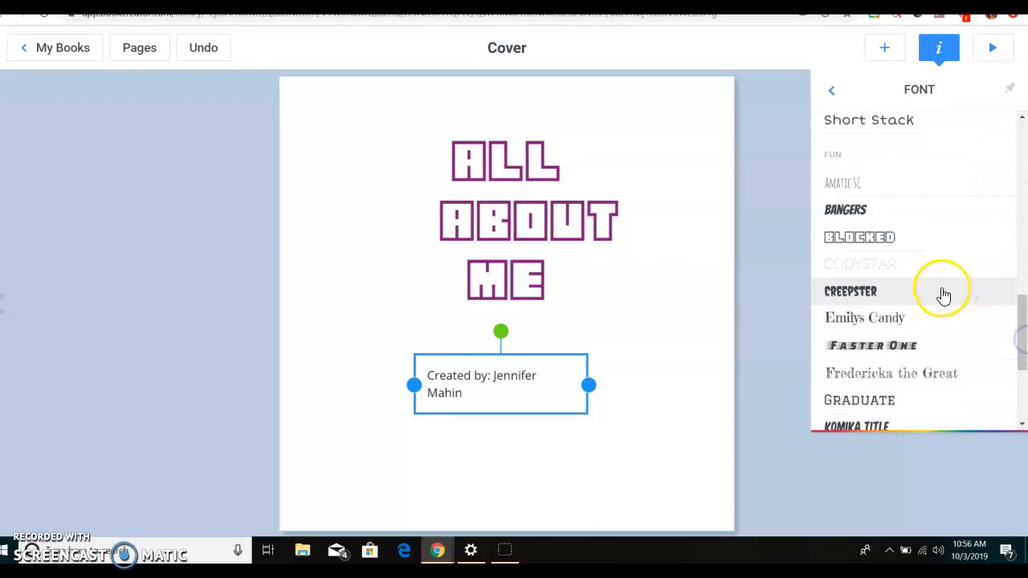
click(937, 240)
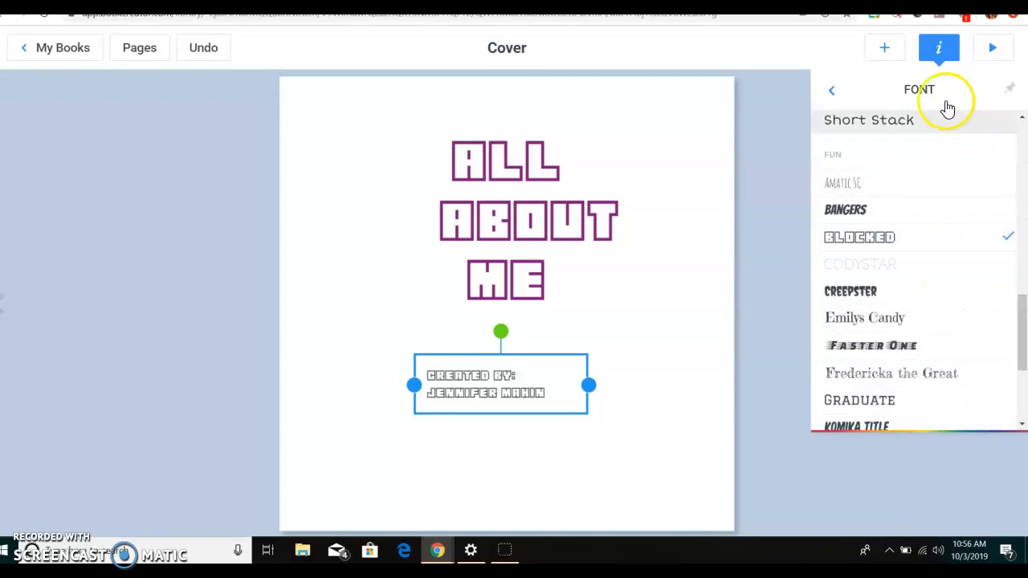
click(831, 89)
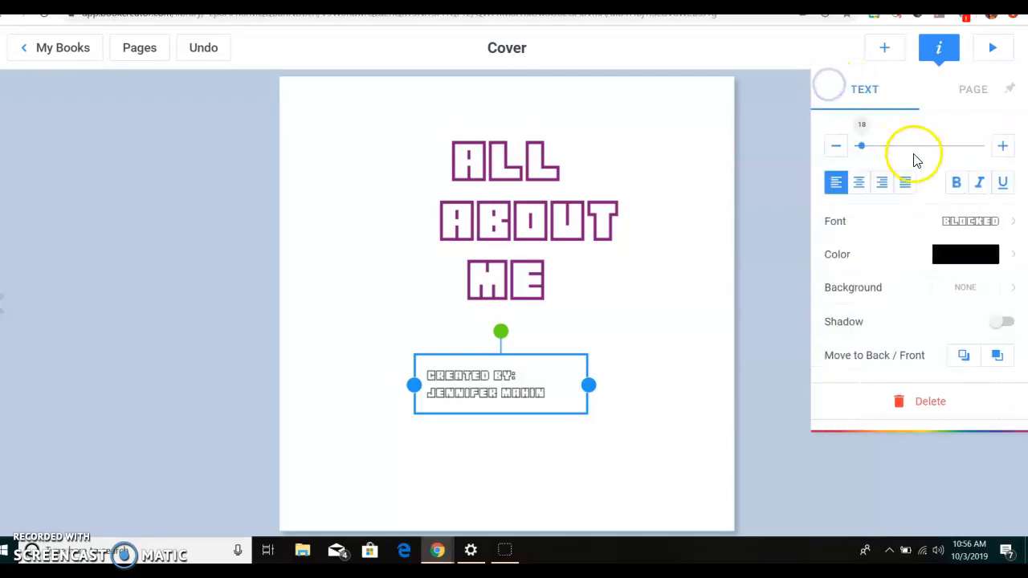
- Colour the author credit purple and centre-align its text
click(992, 253)
click(952, 244)
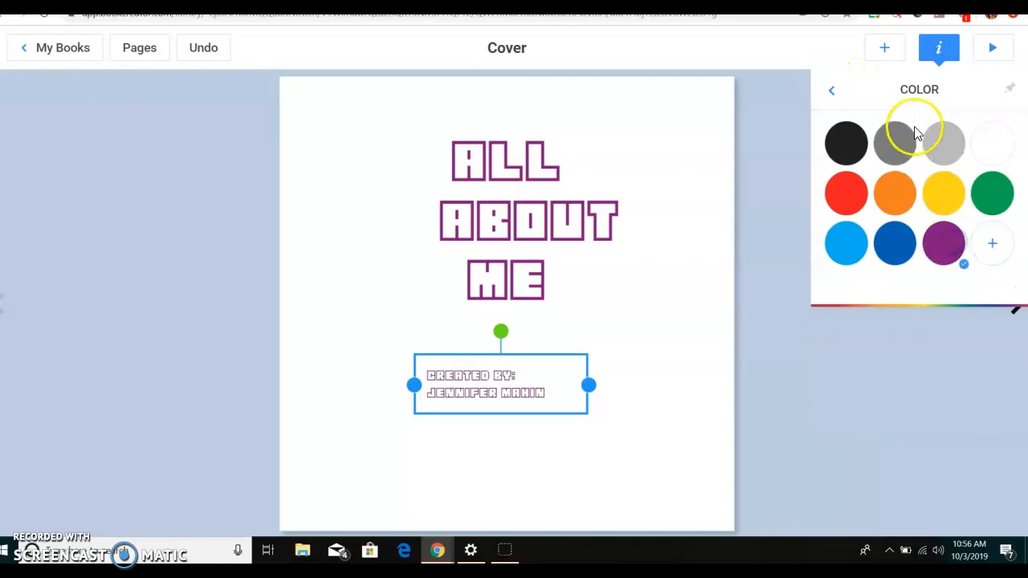
click(832, 91)
click(859, 183)
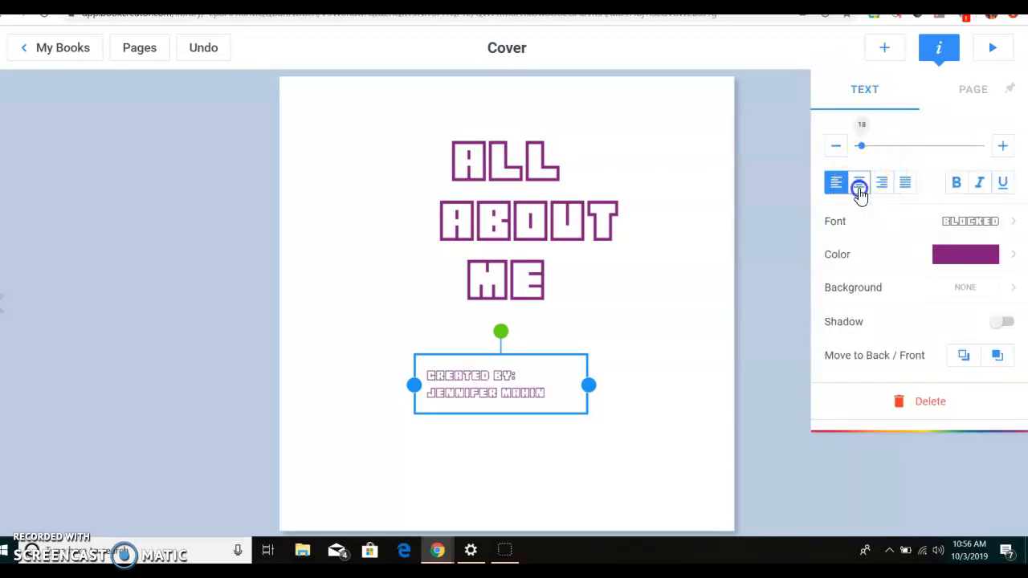
- Move the author credit further down towards the bottom of the cover and deselect it
click(500, 357)
drag(500, 365, 513, 407)
click(389, 277)
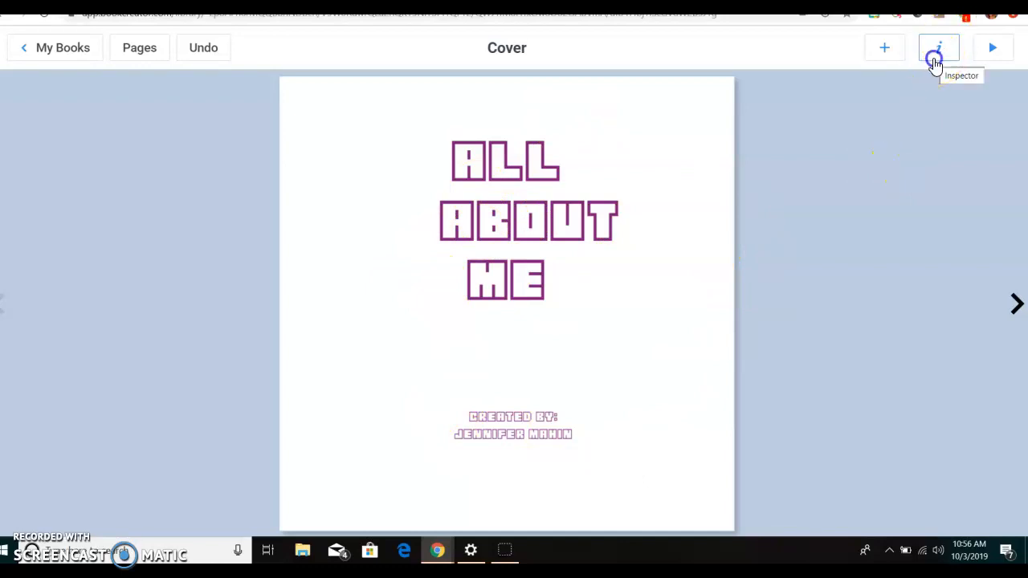
- Look through the Comics page backgrounds for the cover and return to the background categories
click(937, 50)
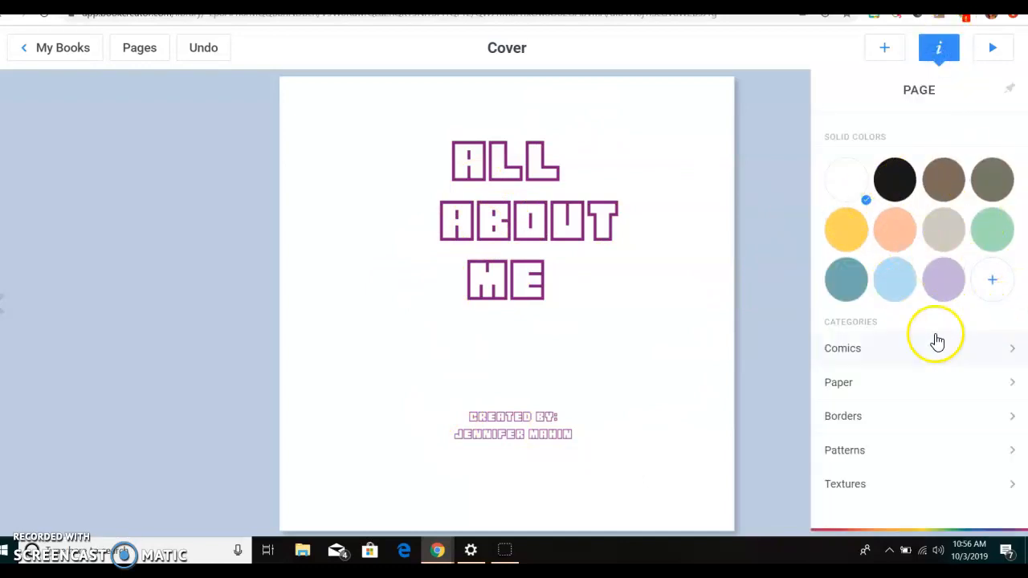
click(869, 352)
drag(1021, 201, 1015, 105)
click(830, 90)
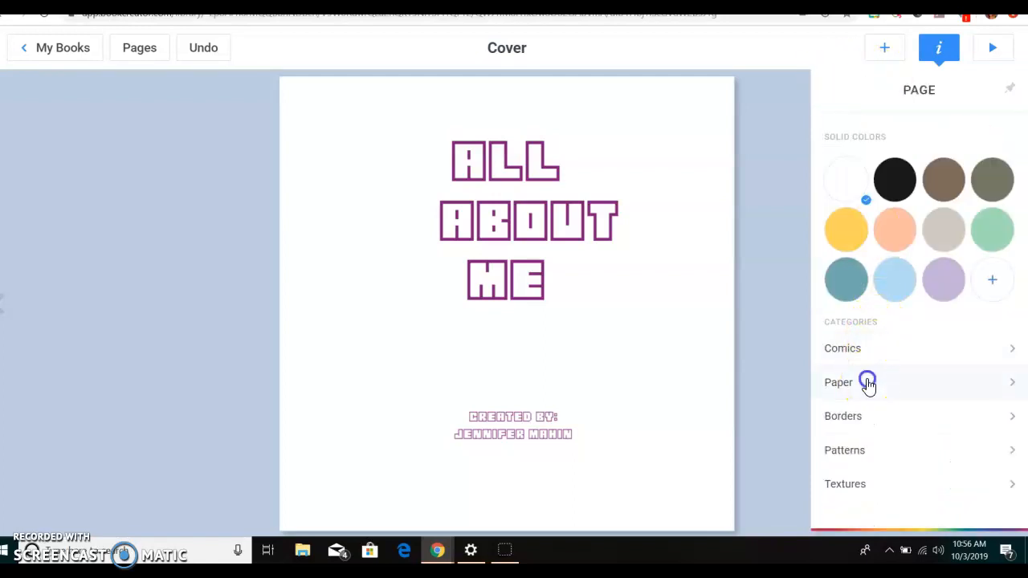
- Look through the Paper and Patterns page backgrounds for the cover and return to the background categories
click(867, 383)
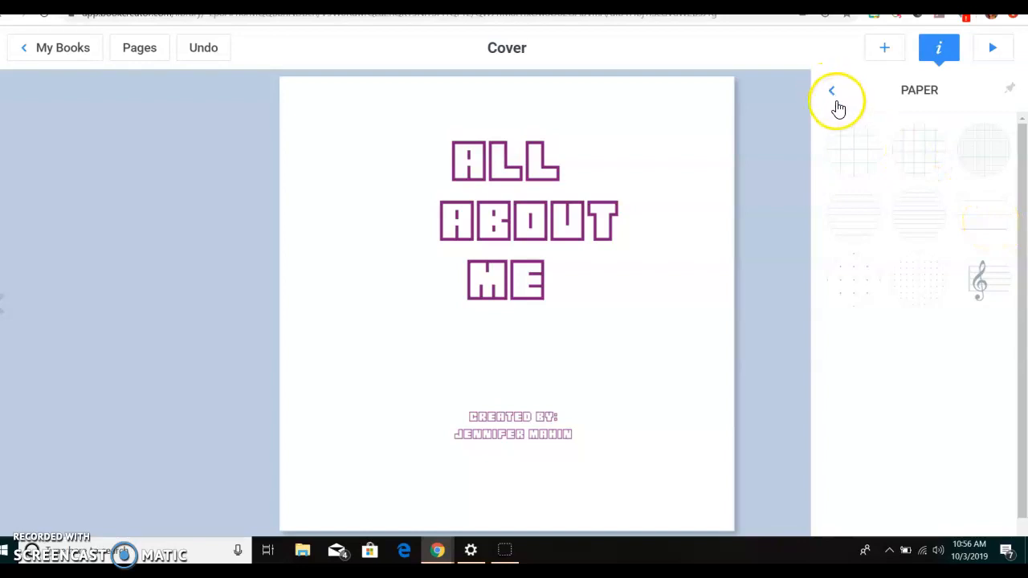
click(833, 95)
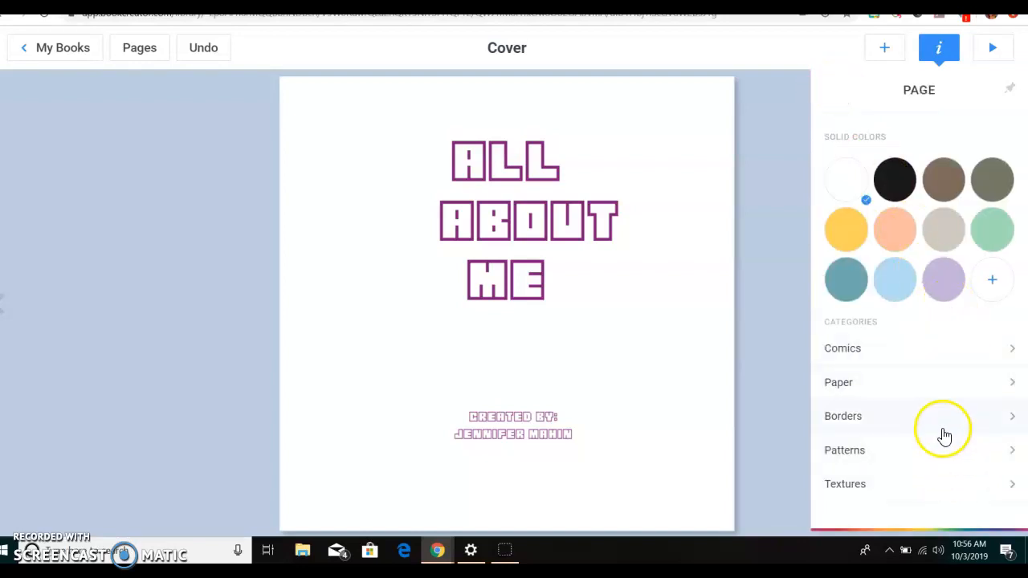
click(946, 459)
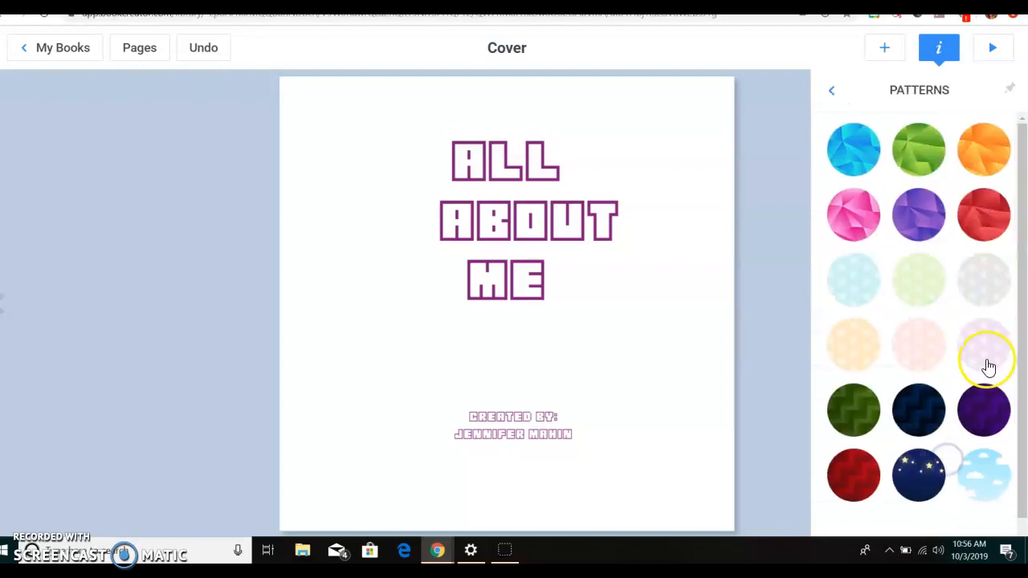
drag(1013, 341, 1011, 305)
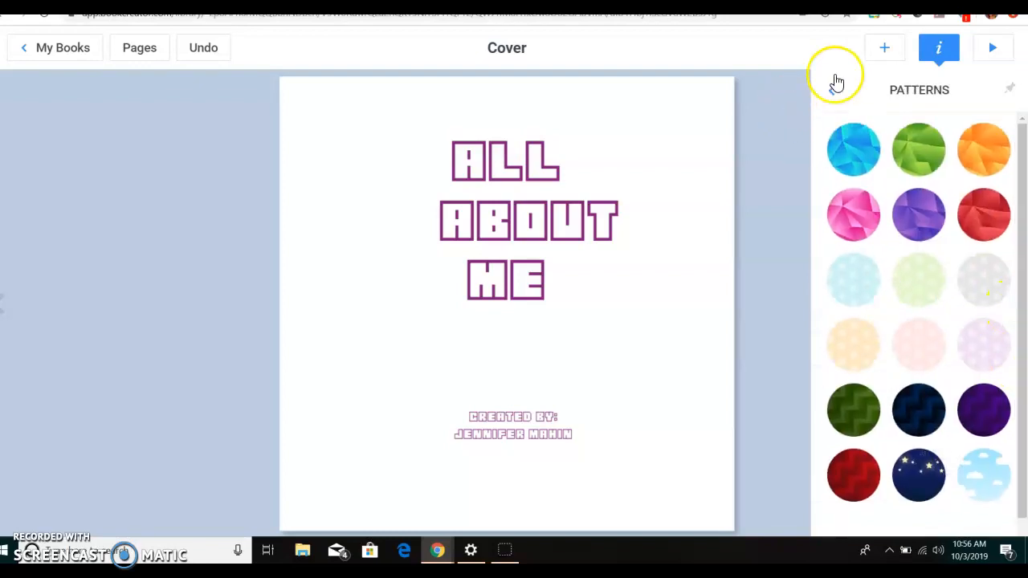
click(833, 93)
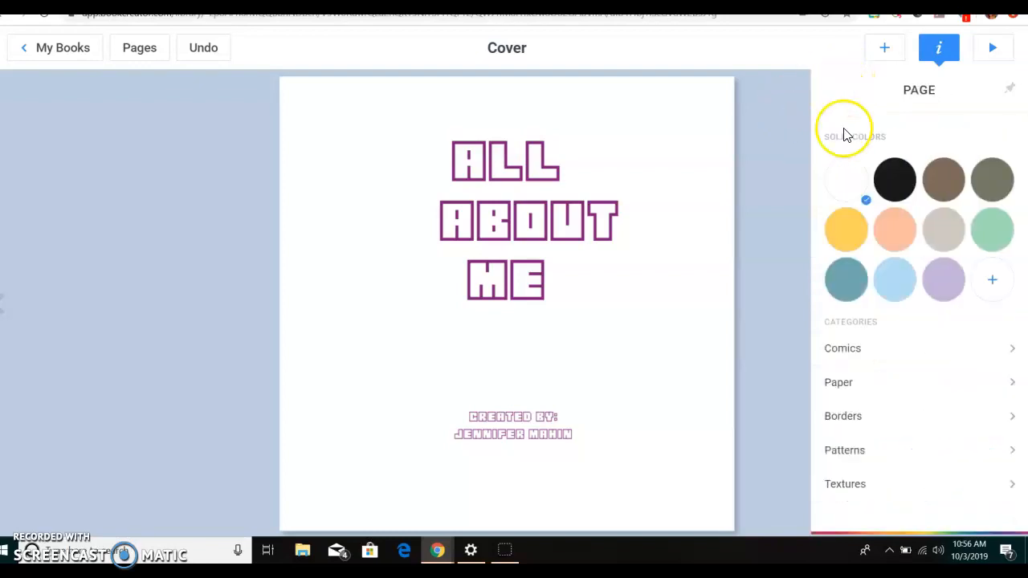
- Apply the white wood plank background from the Textures category to the cover
click(890, 487)
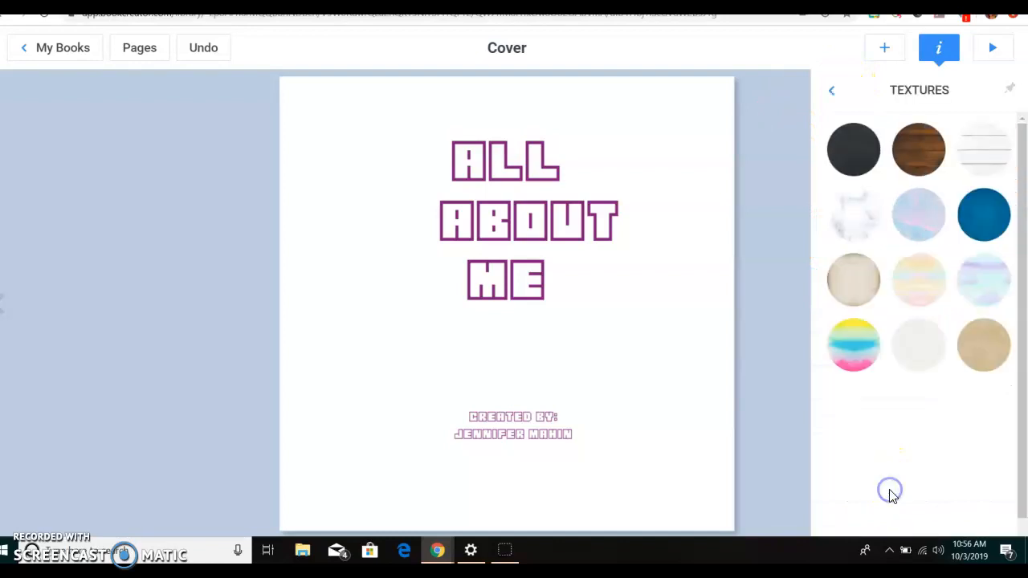
click(985, 149)
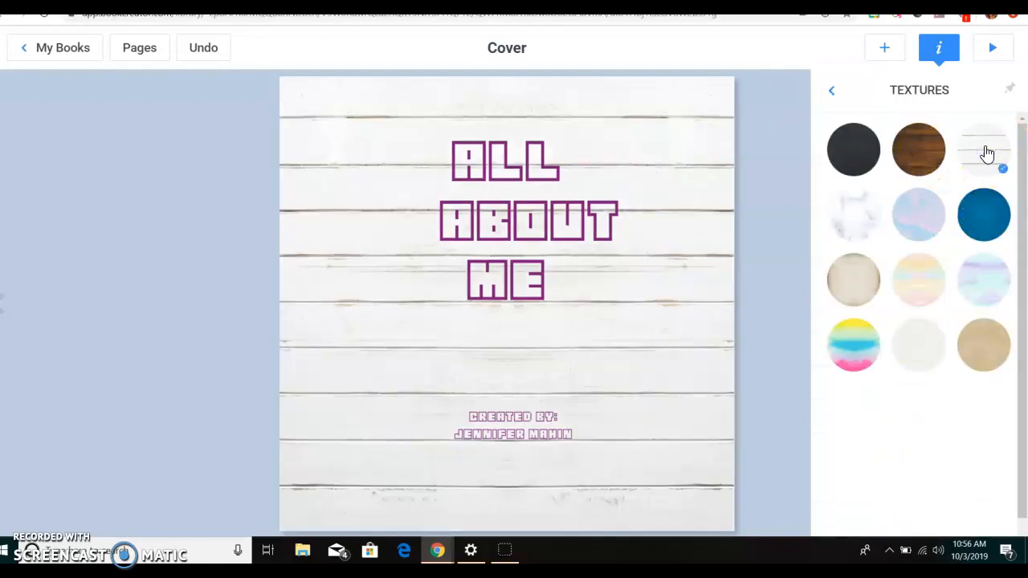
click(754, 141)
- Look over the shapes that can be added to the cover without inserting any
click(896, 45)
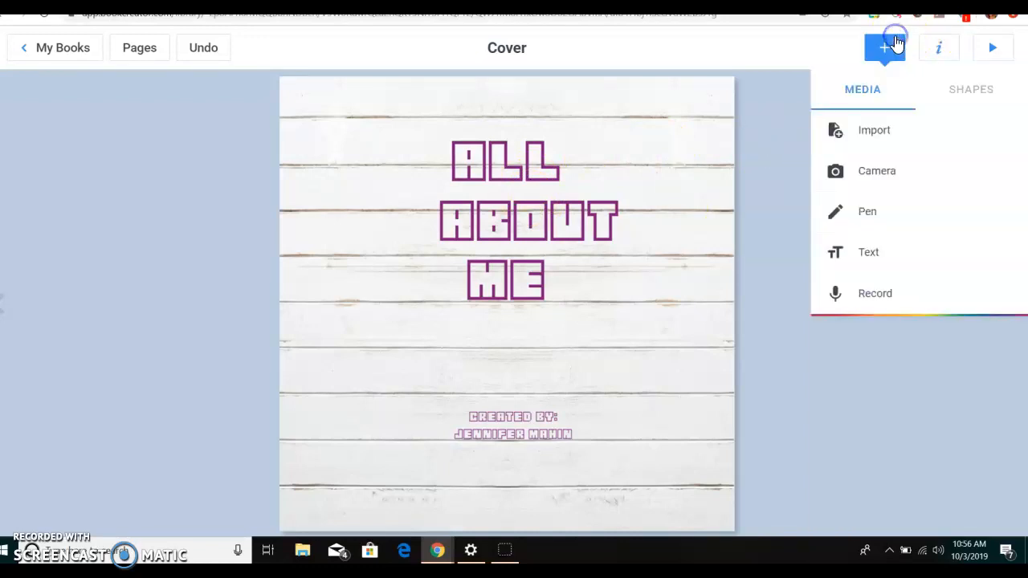
click(969, 94)
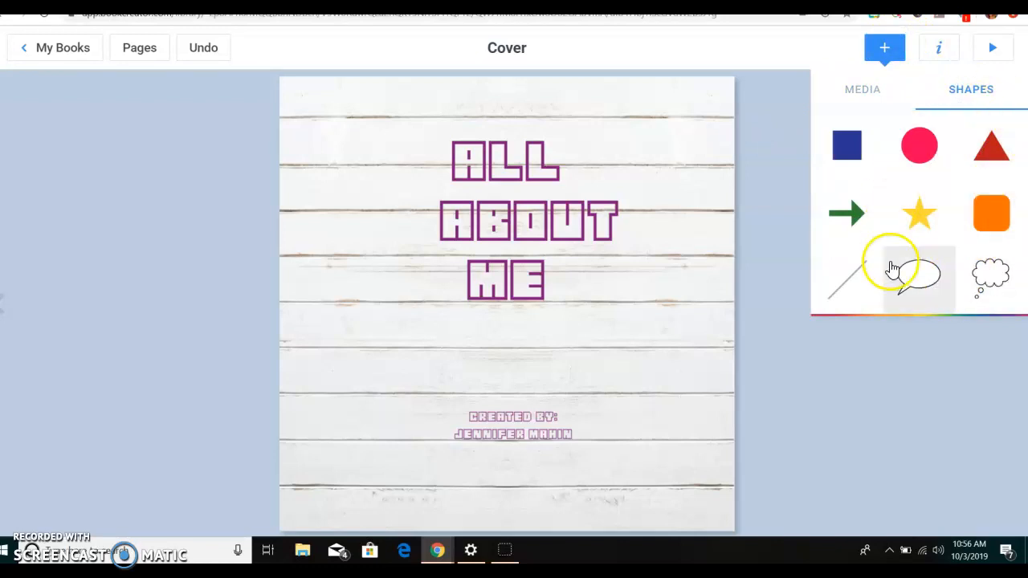
click(783, 165)
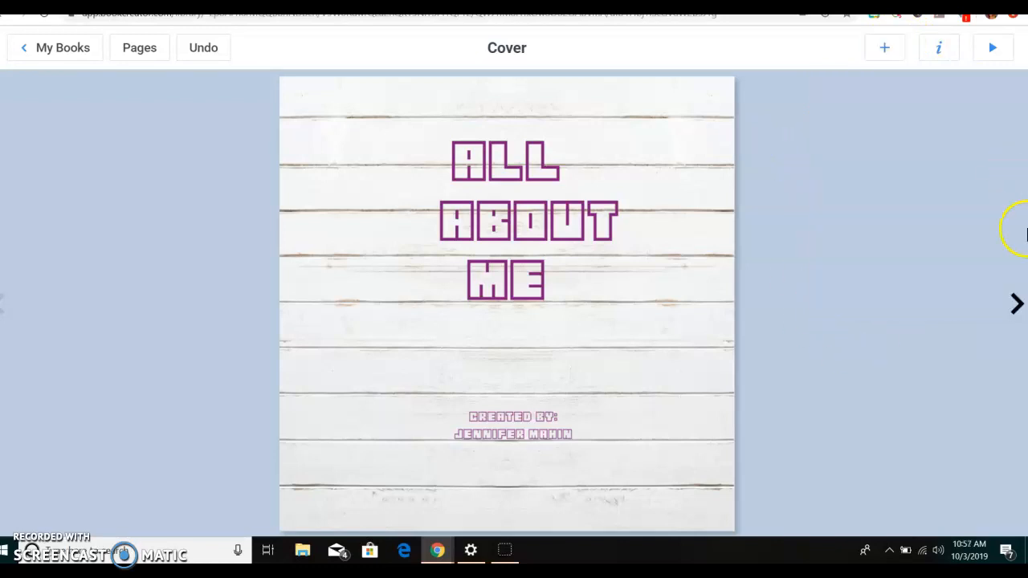
- Go to page 2, take a picture with the camera and place it on the page
click(1015, 303)
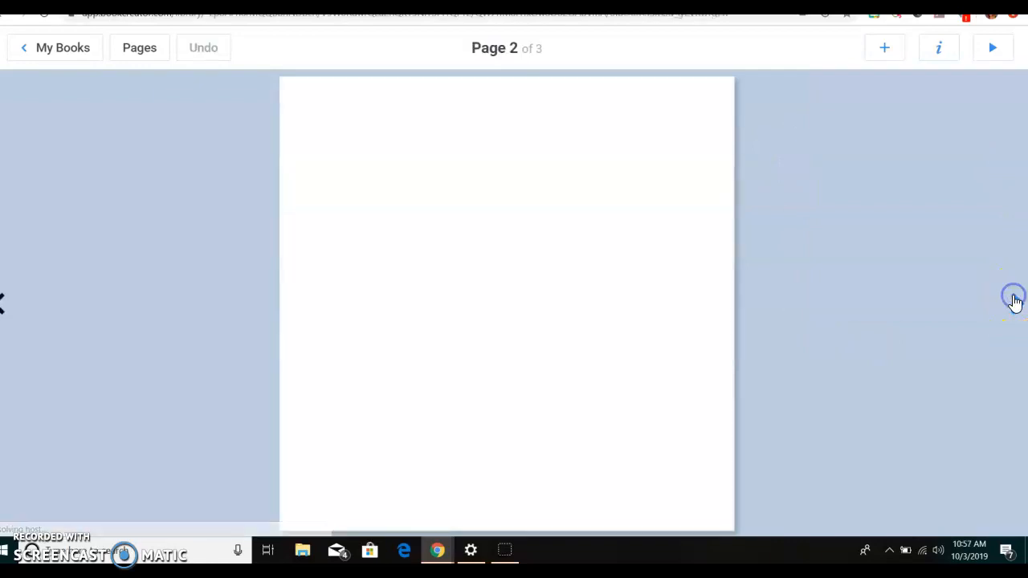
click(888, 49)
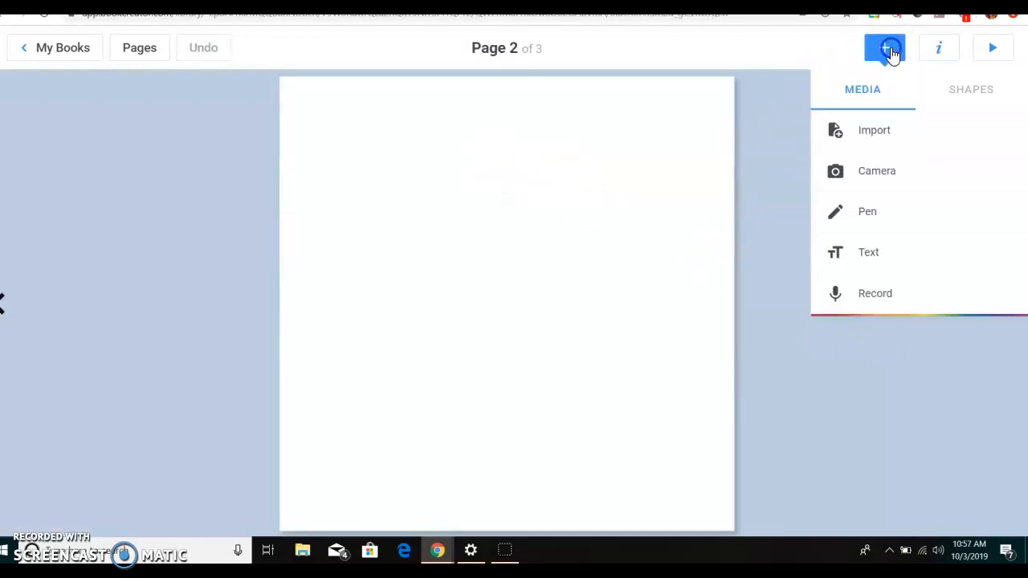
click(880, 175)
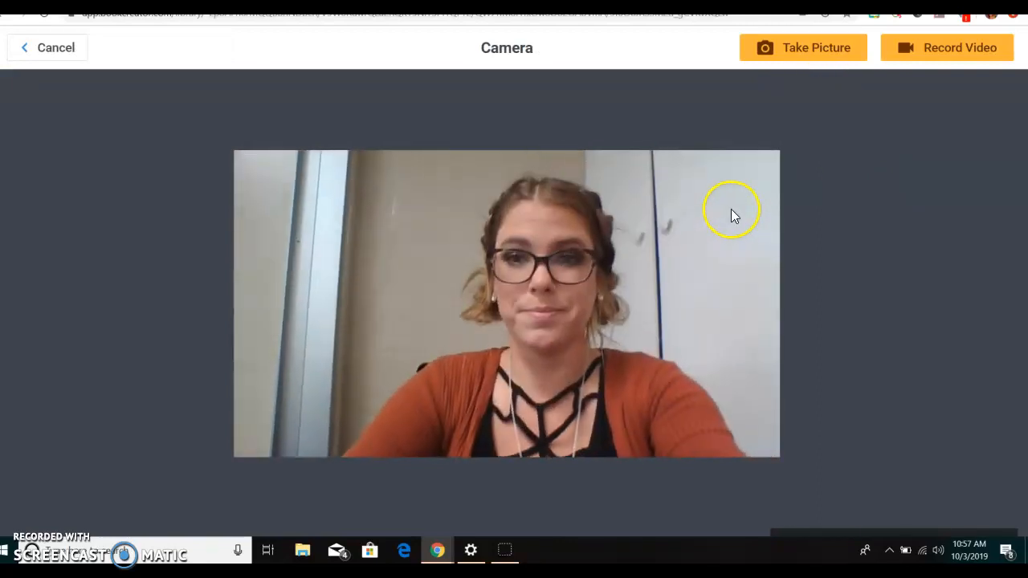
click(811, 48)
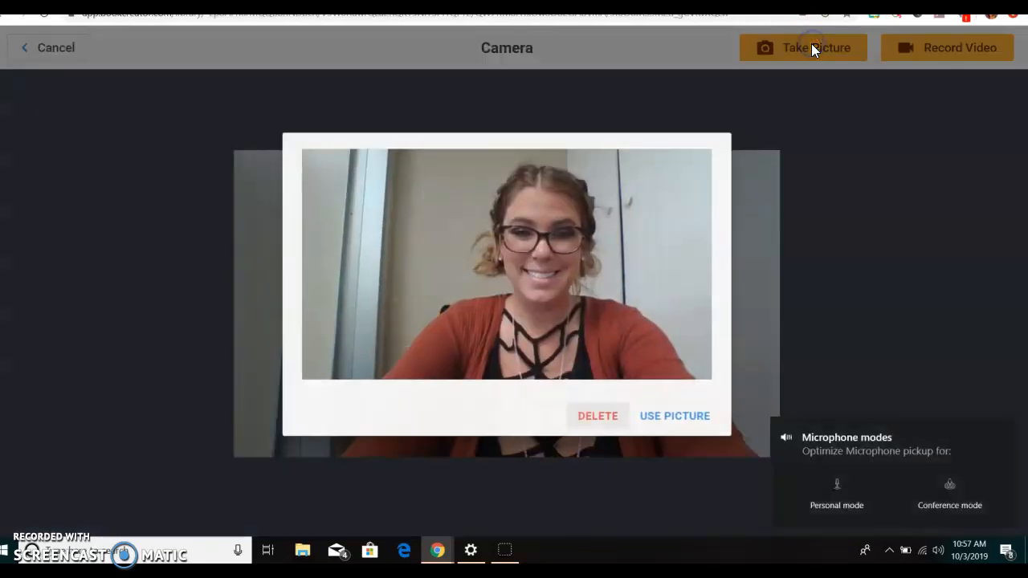
click(646, 406)
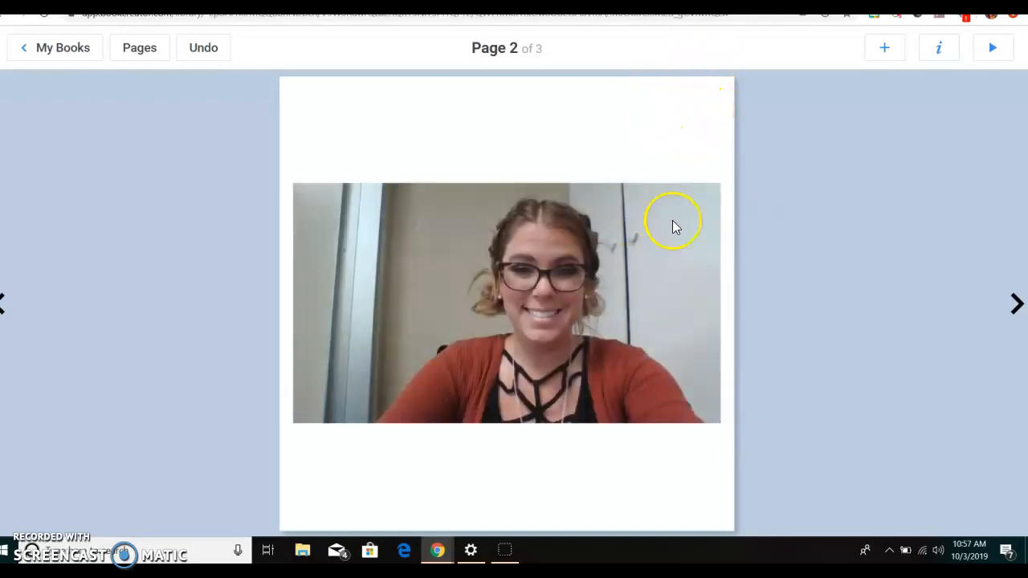
- Add a thought bubble shape to page 2 and place it over the photo's upper-right corner
click(938, 50)
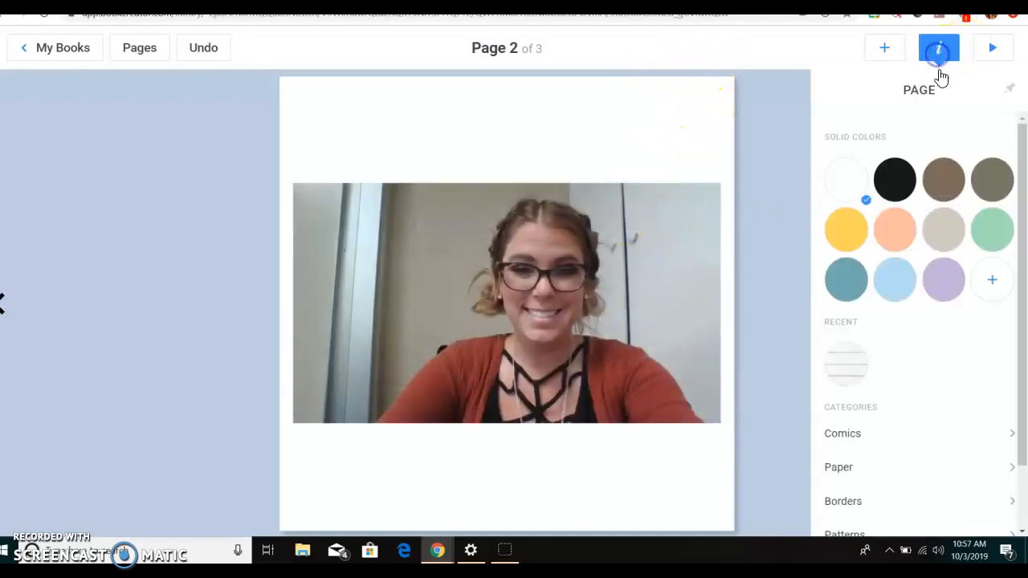
click(885, 51)
click(949, 93)
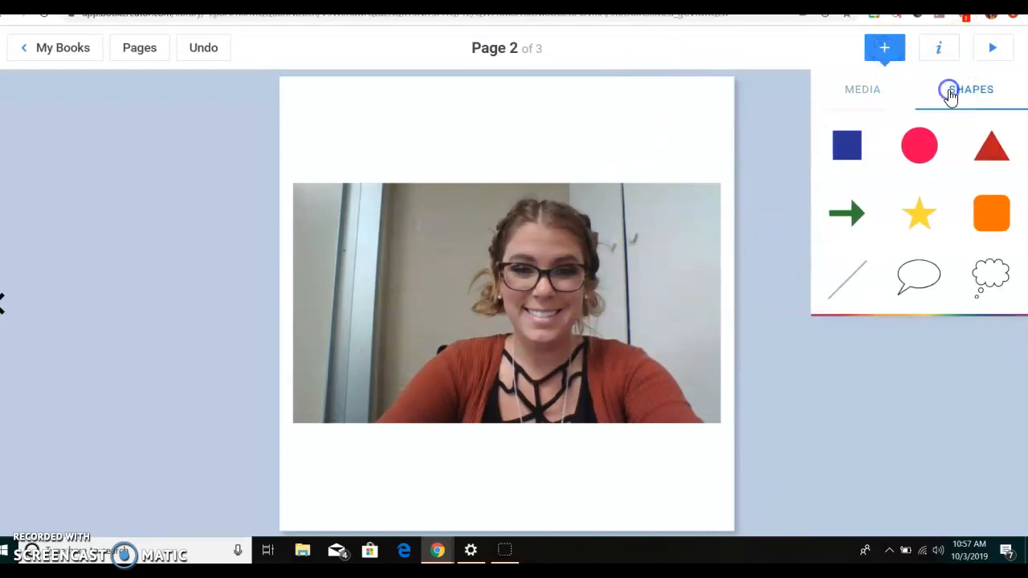
click(987, 275)
drag(500, 289, 665, 144)
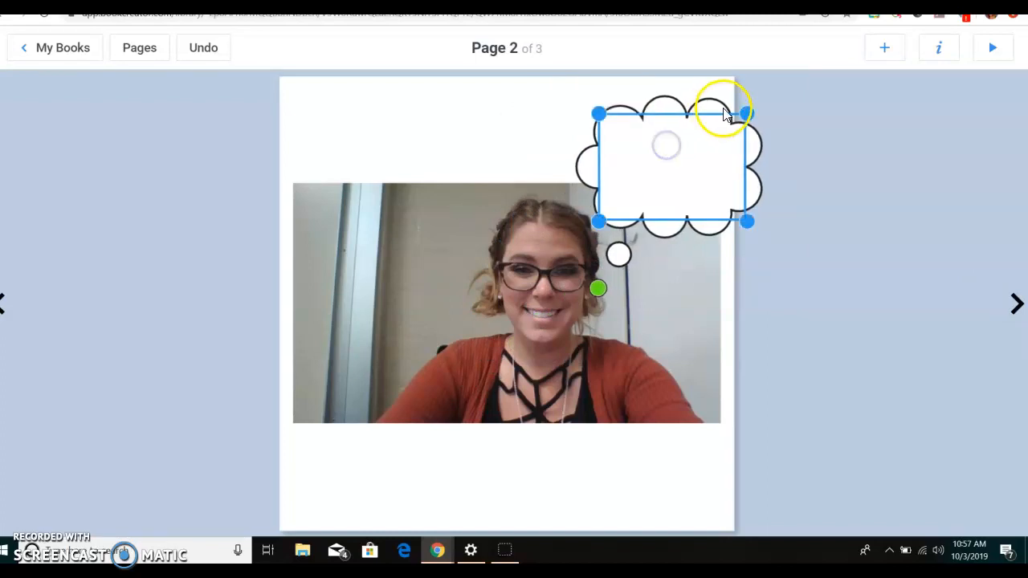
- Shrink the thought bubble with its tail beside the person's head and enter the text "Hi!" in it
drag(750, 111, 717, 131)
drag(602, 313, 604, 282)
click(632, 173)
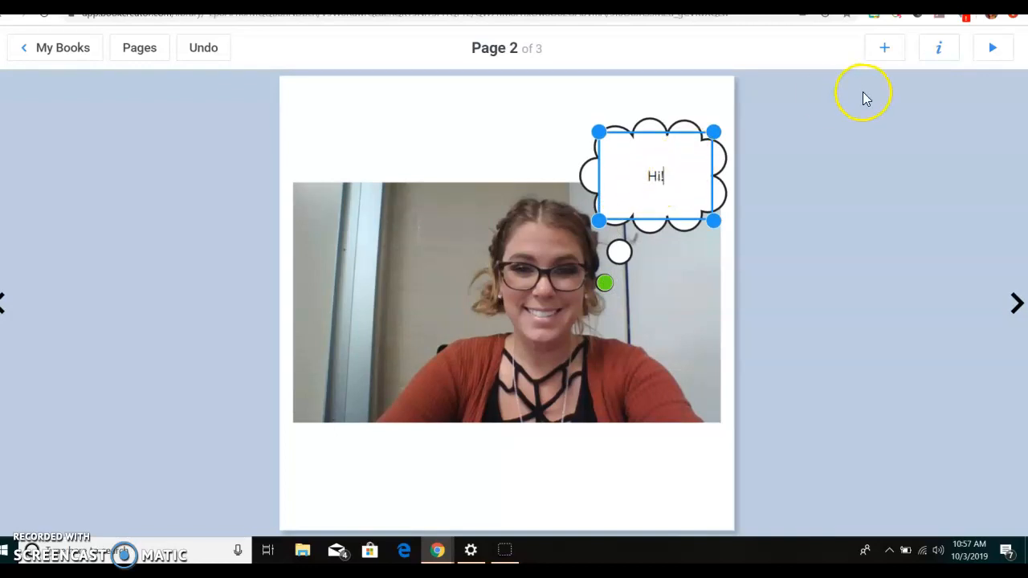
- Fill the thought bubble with purple
click(937, 48)
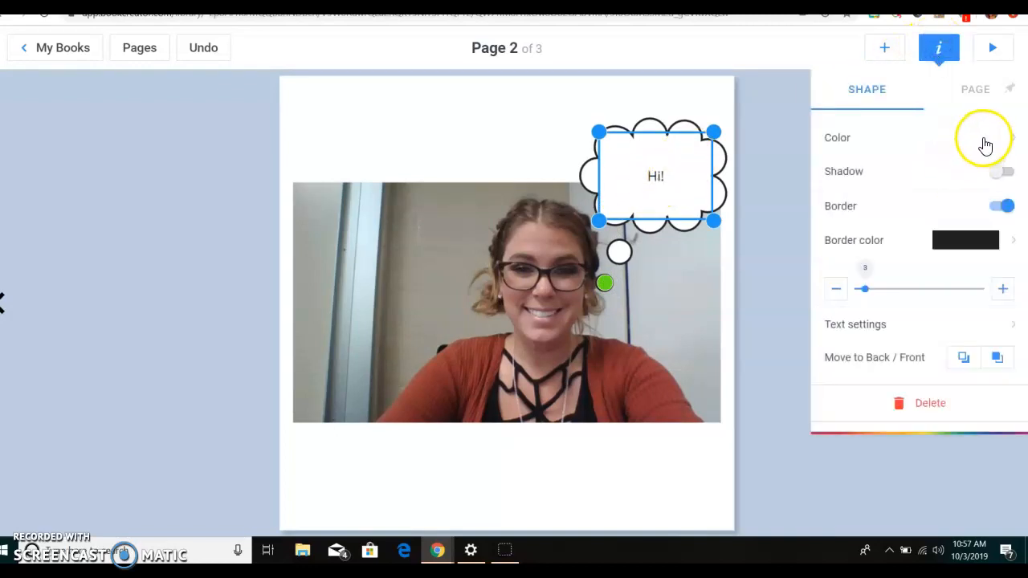
click(981, 138)
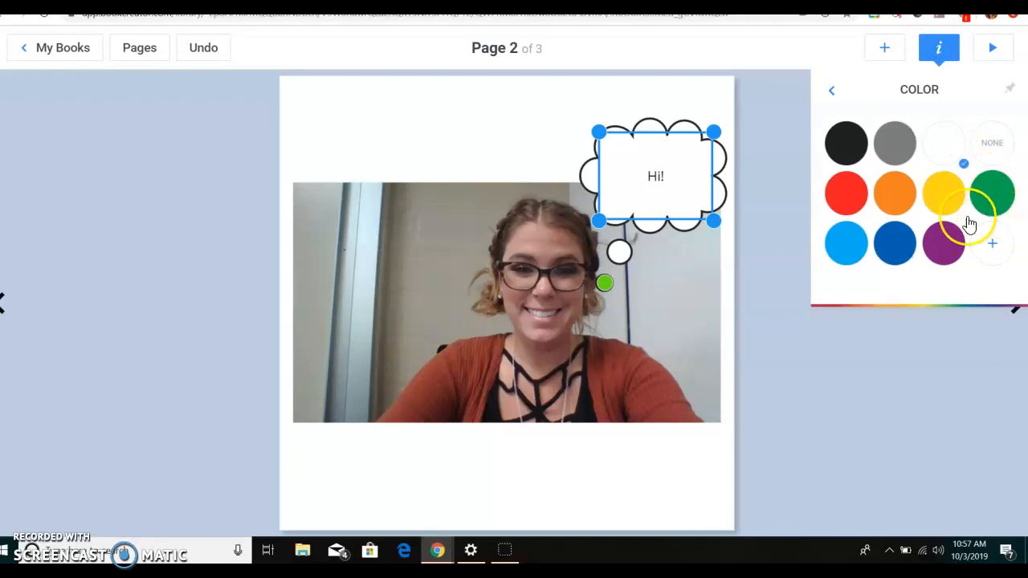
click(942, 265)
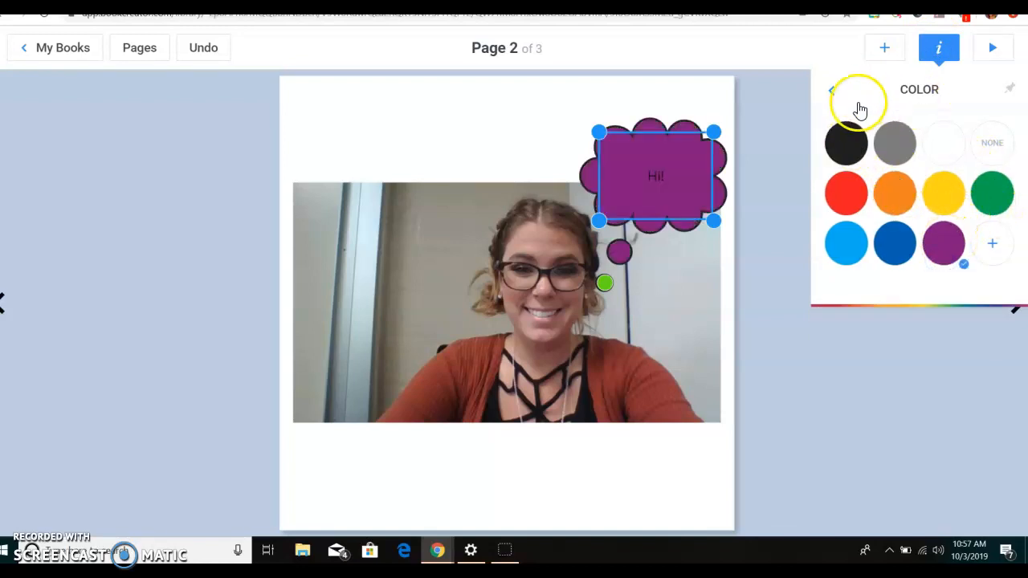
click(823, 89)
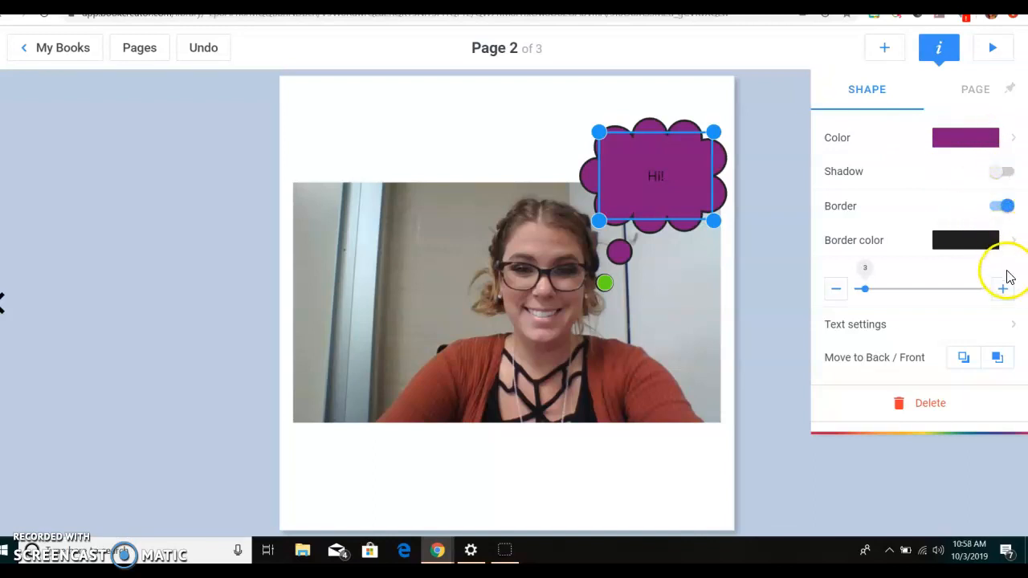
- Set the thought bubble's text to the Blocked font at size 40 and deselect the bubble
click(1015, 325)
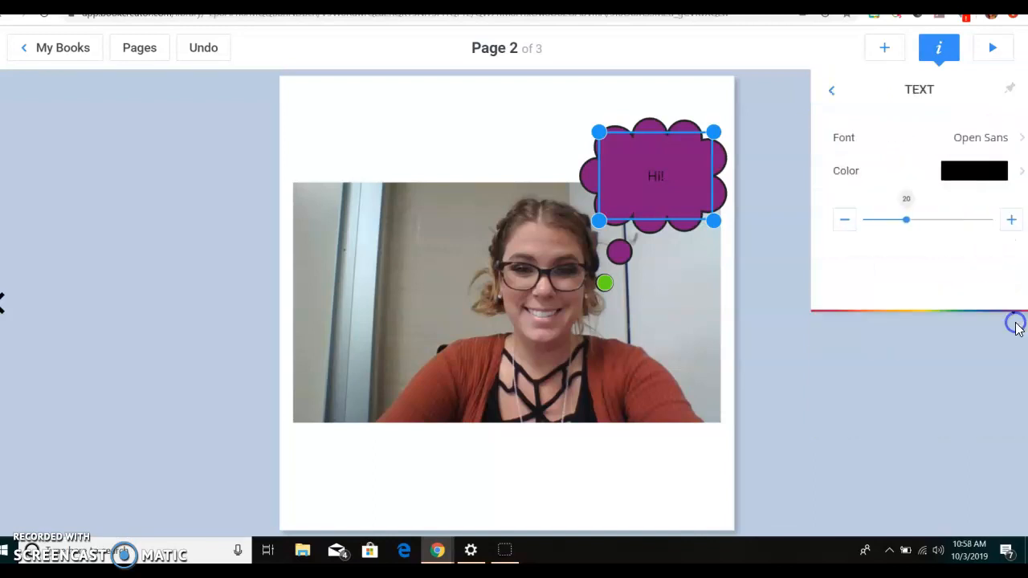
click(984, 137)
drag(1018, 161, 1022, 345)
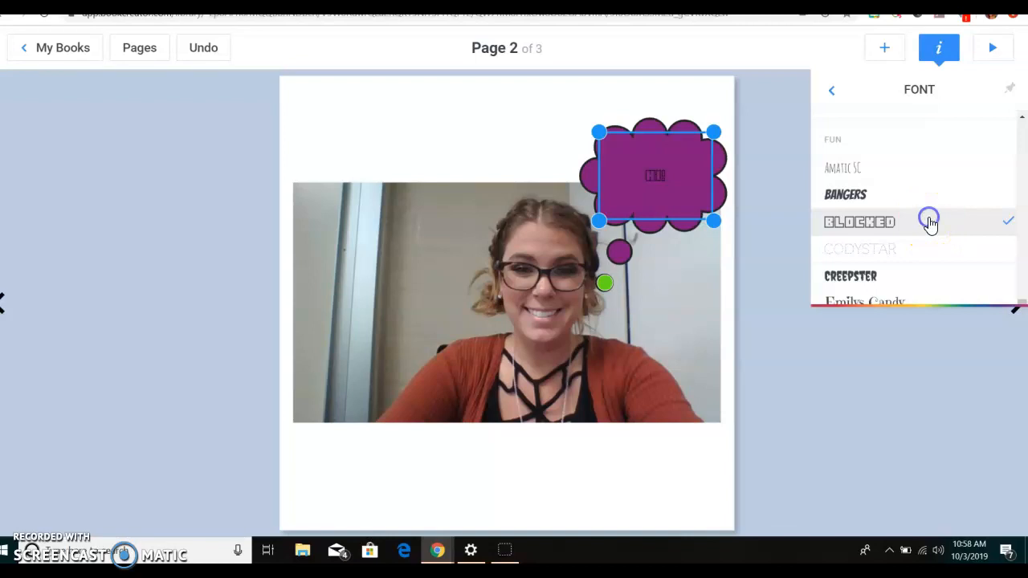
click(834, 97)
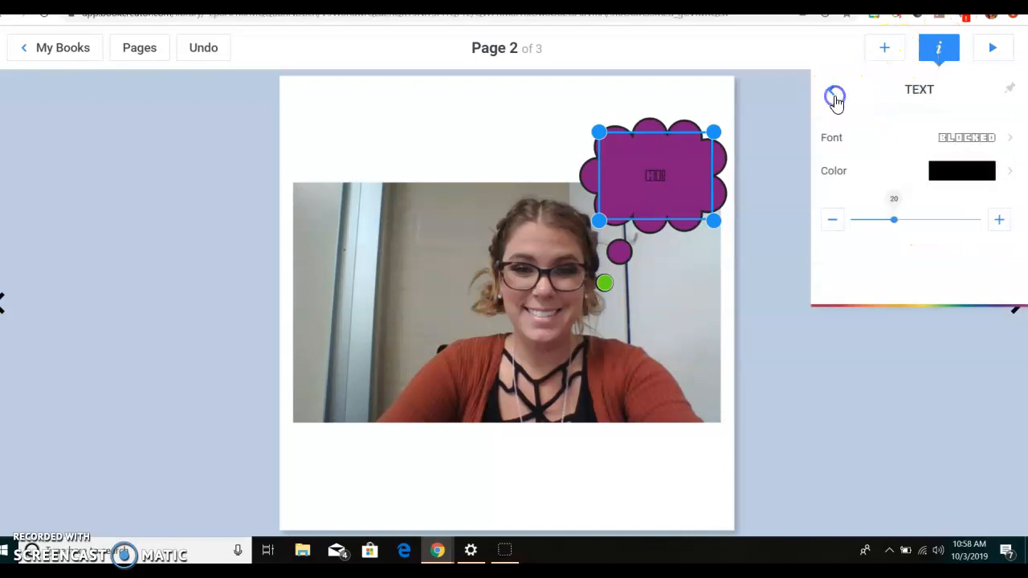
drag(894, 219, 974, 218)
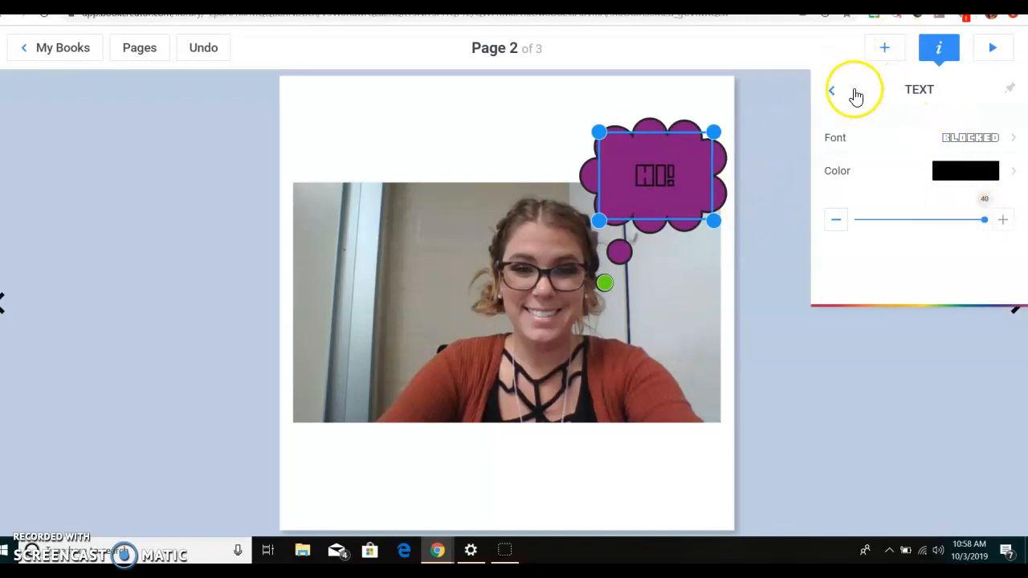
click(822, 97)
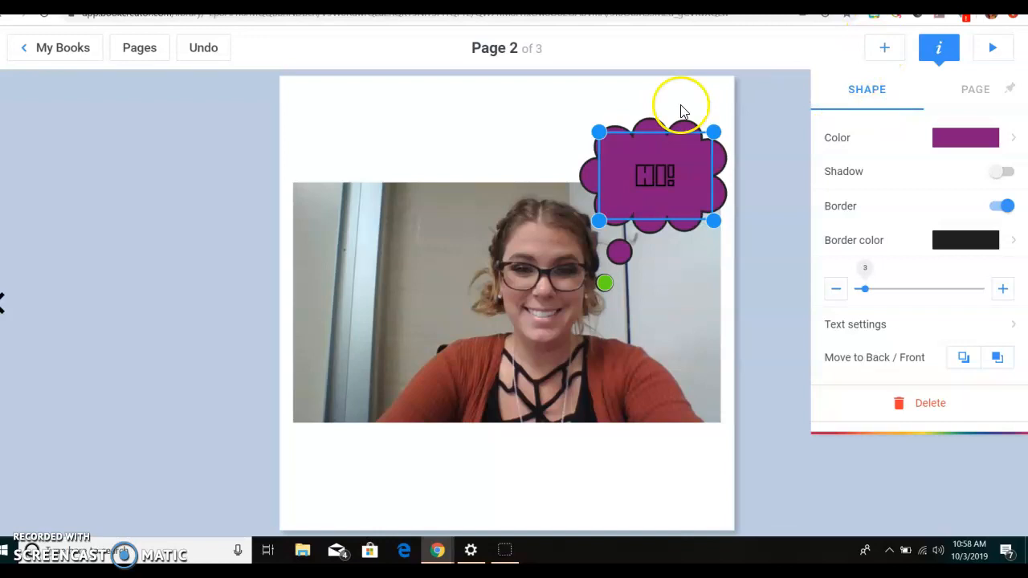
click(500, 120)
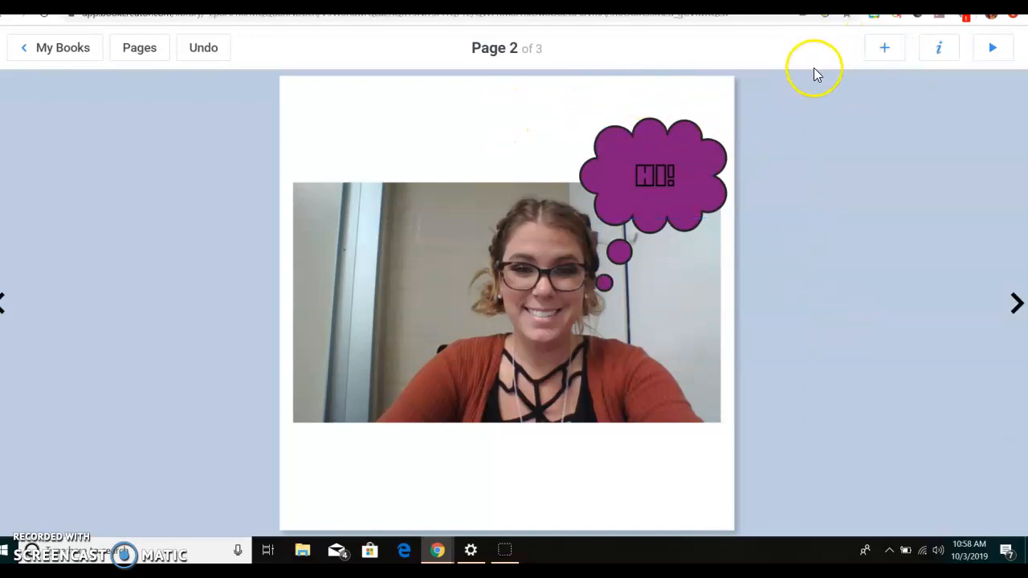
- Apply the recently used white wood plank background to page 2
click(936, 49)
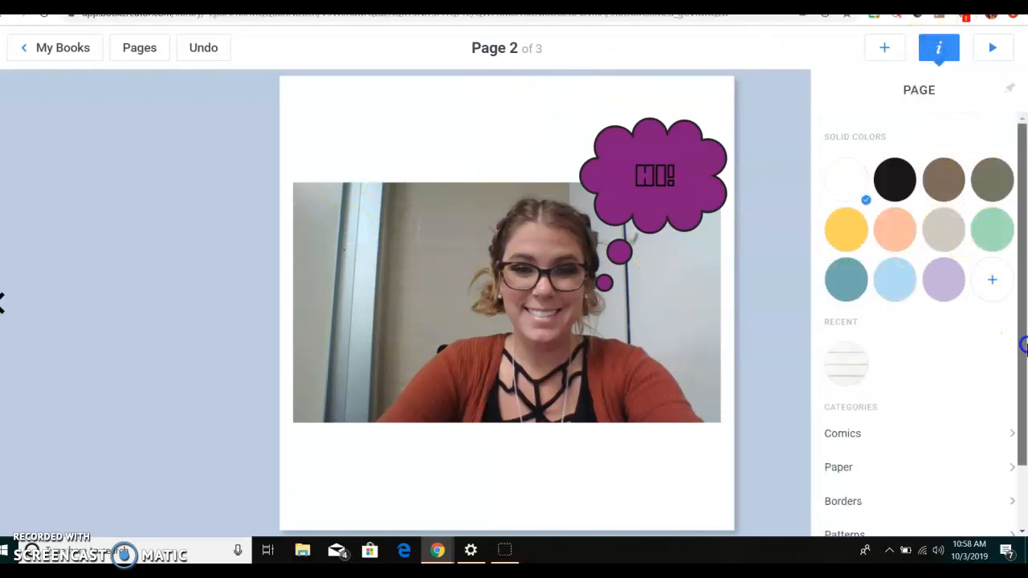
scroll(1013, 357, down, 2)
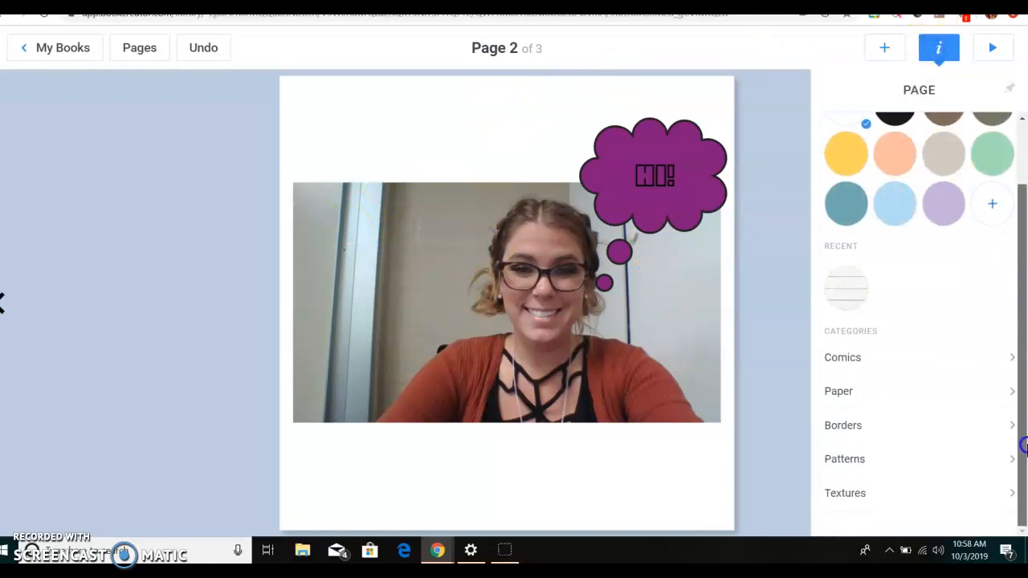
click(850, 290)
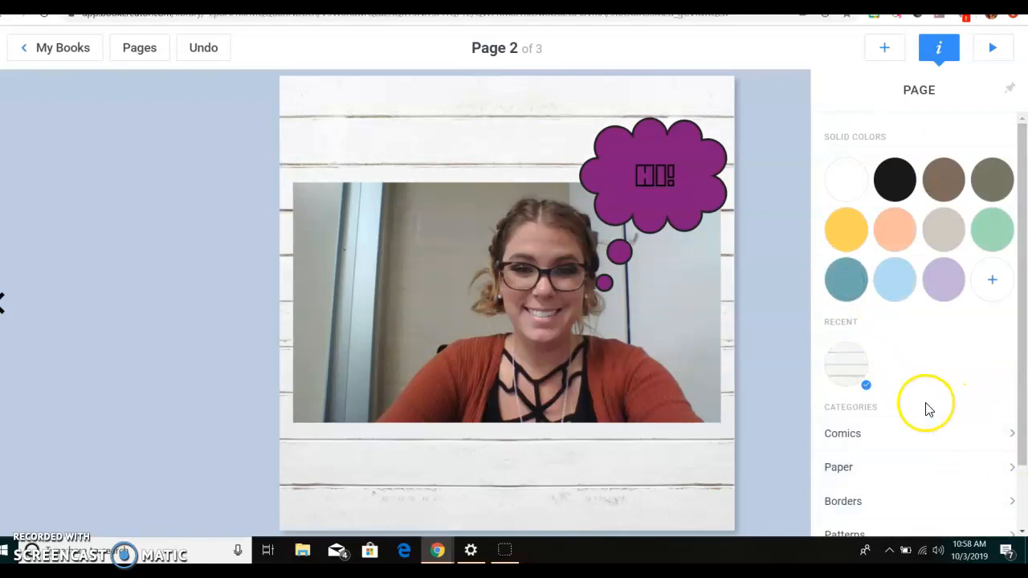
click(751, 326)
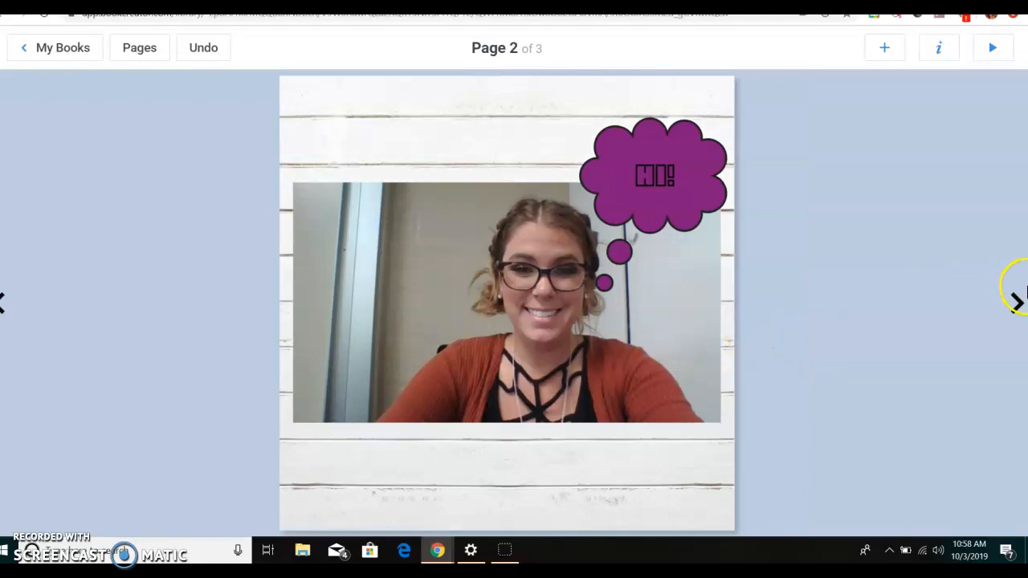
- On page 3, search the images for "Penguin" and insert the second result, a penguin standing on snow
click(1018, 308)
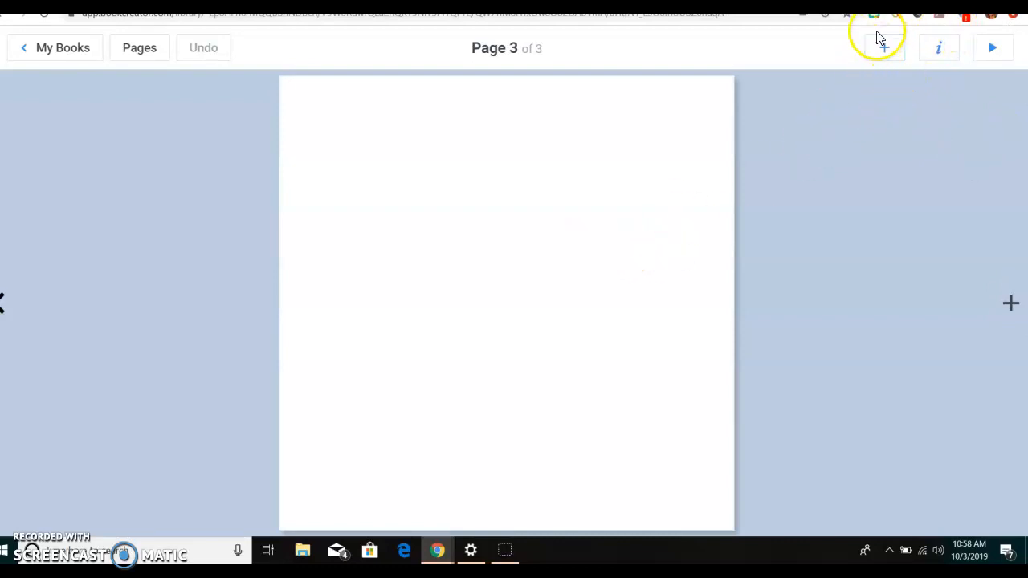
click(945, 56)
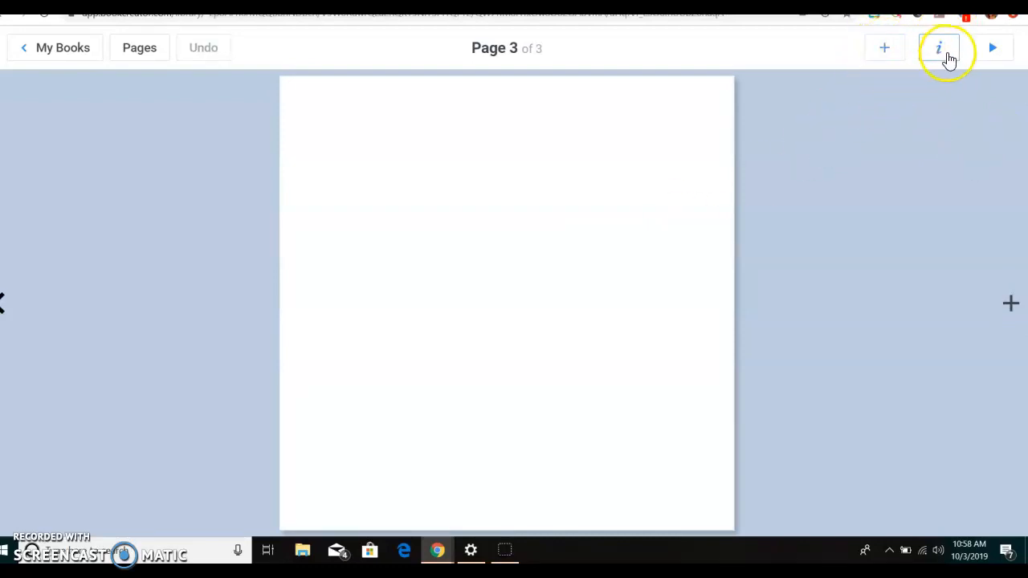
click(885, 52)
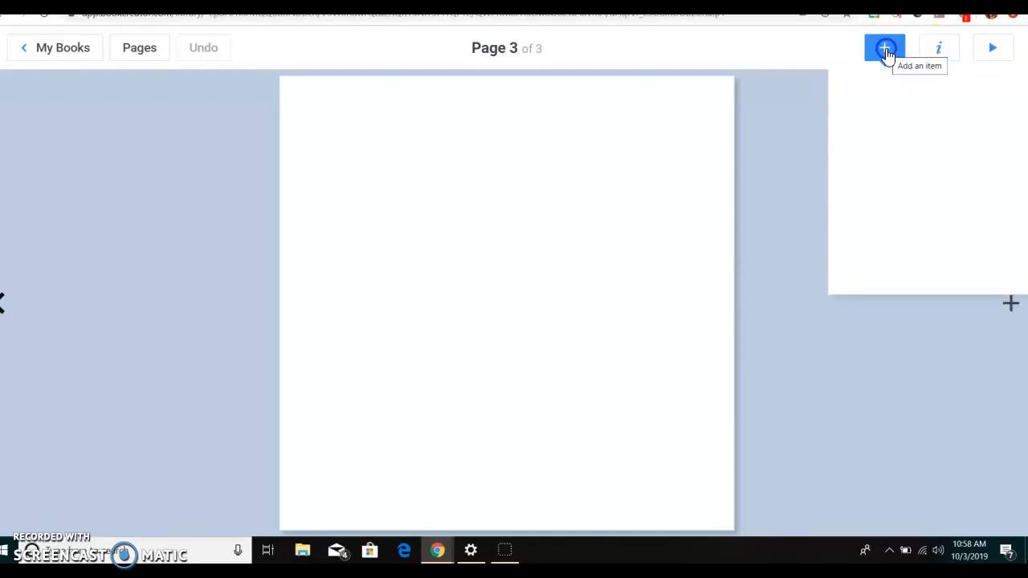
click(875, 134)
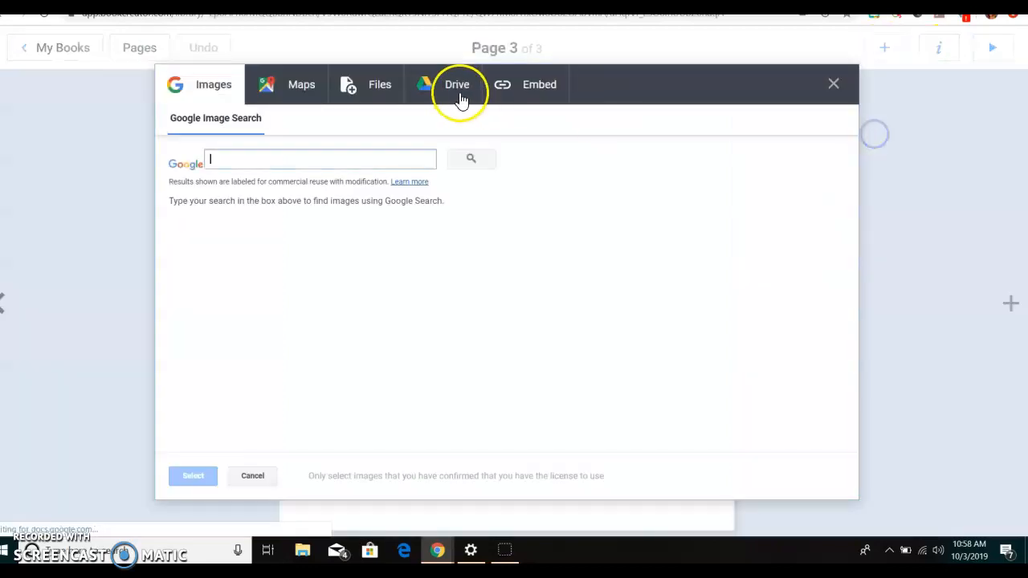
click(292, 155)
text(Penguin)
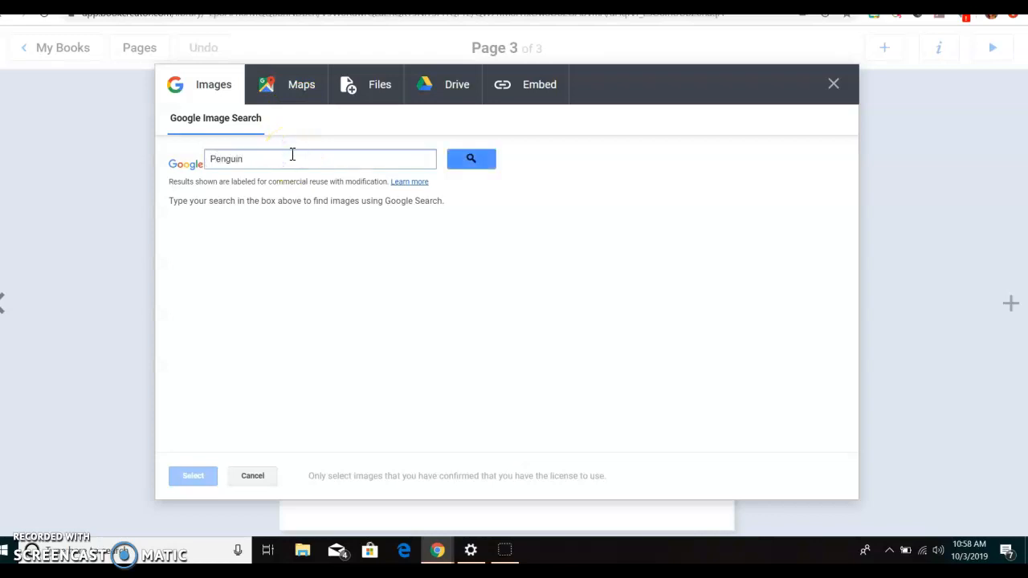
click(465, 167)
click(318, 276)
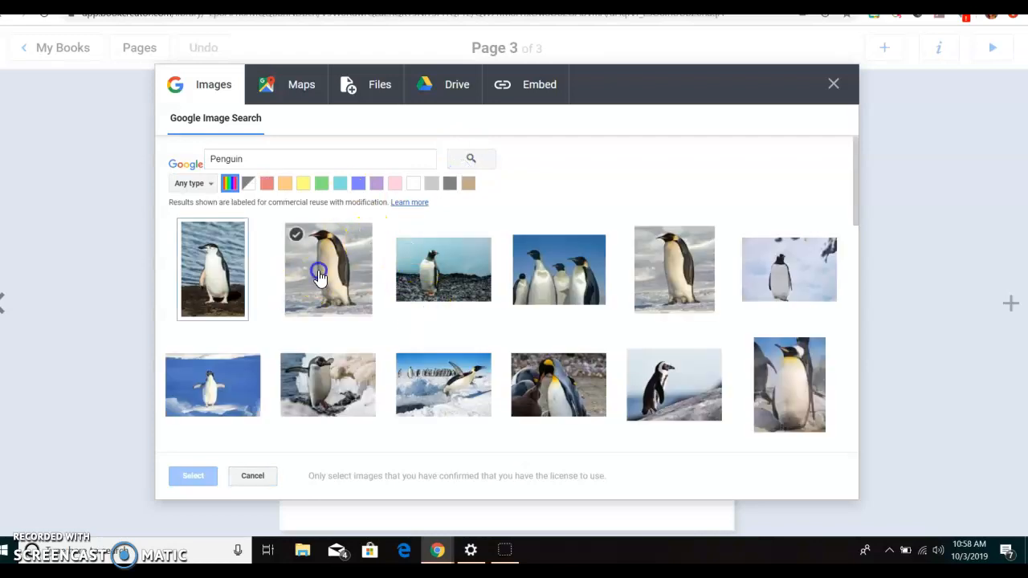
click(192, 479)
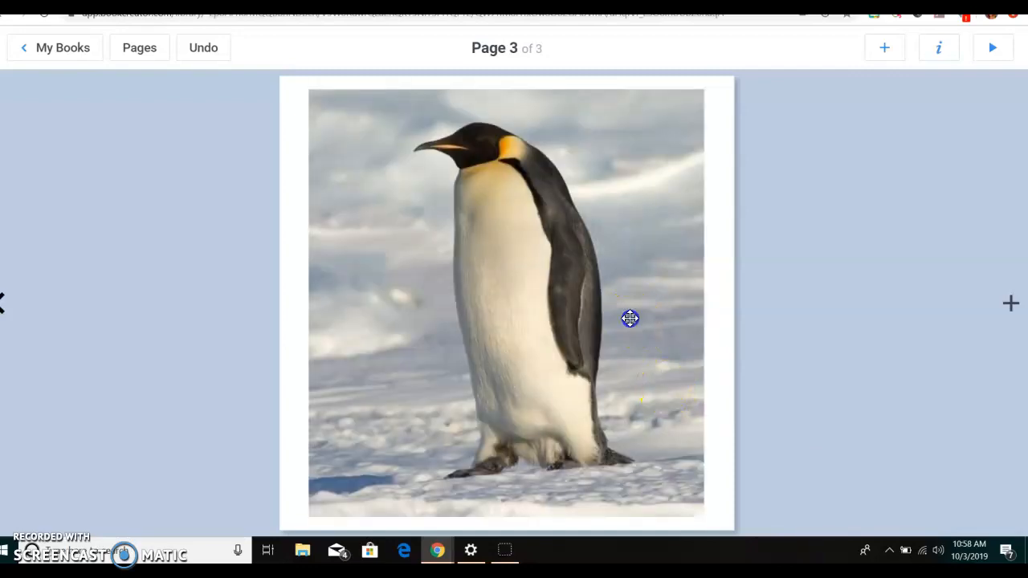
click(630, 318)
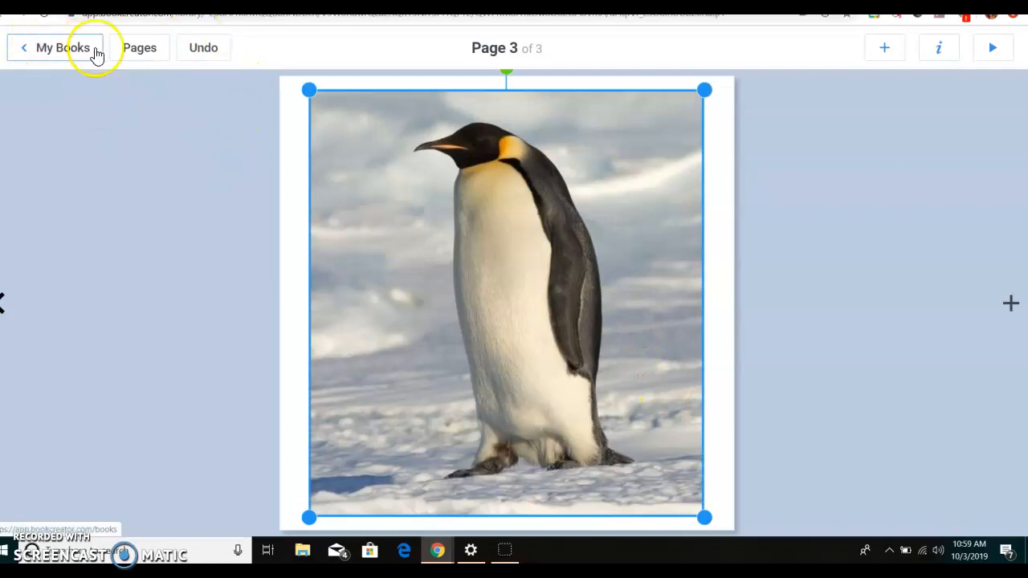
- Check the book's page overview and create a new book in the Square 1:1 Comic shape from the library
click(134, 49)
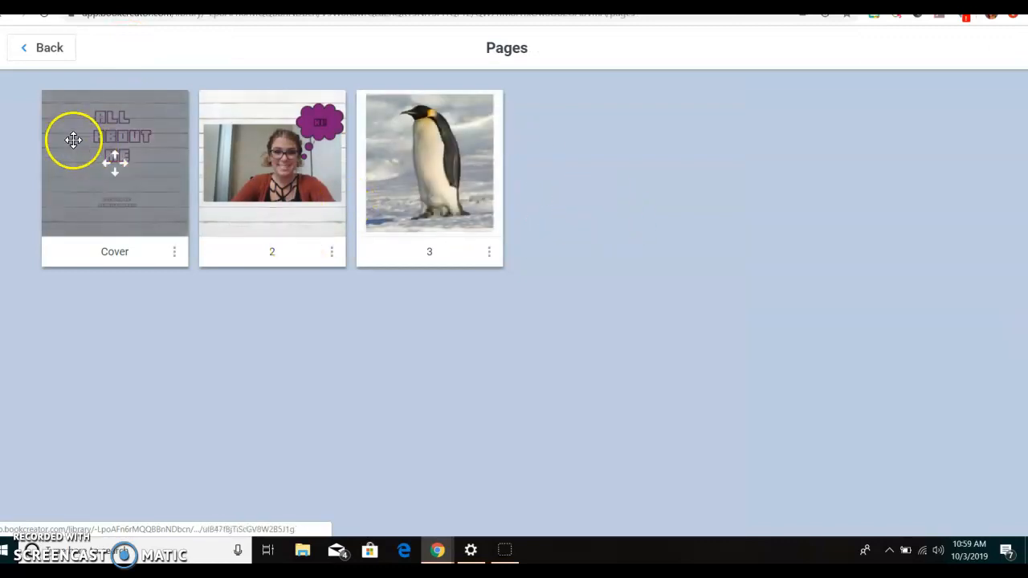
click(40, 49)
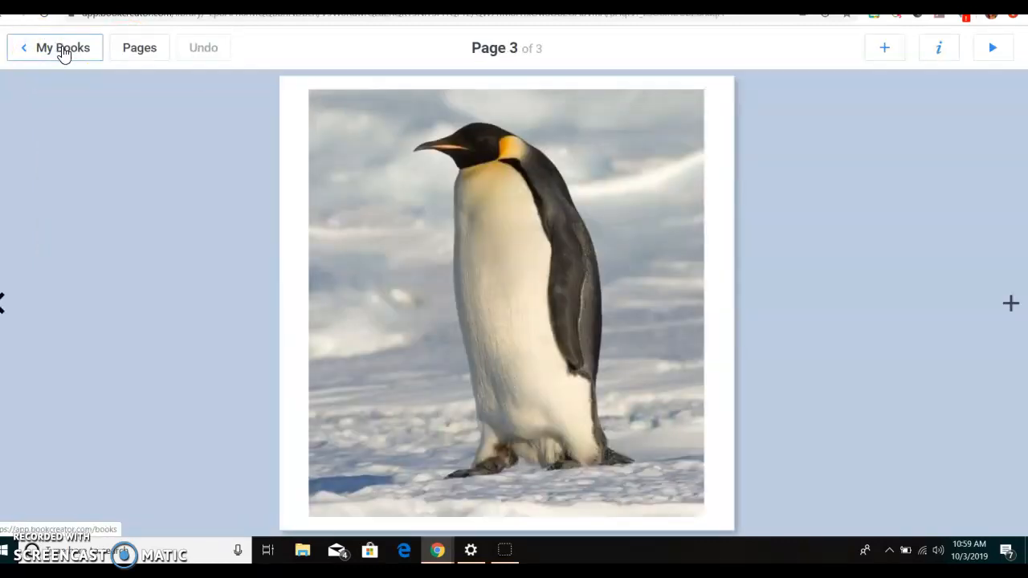
click(64, 51)
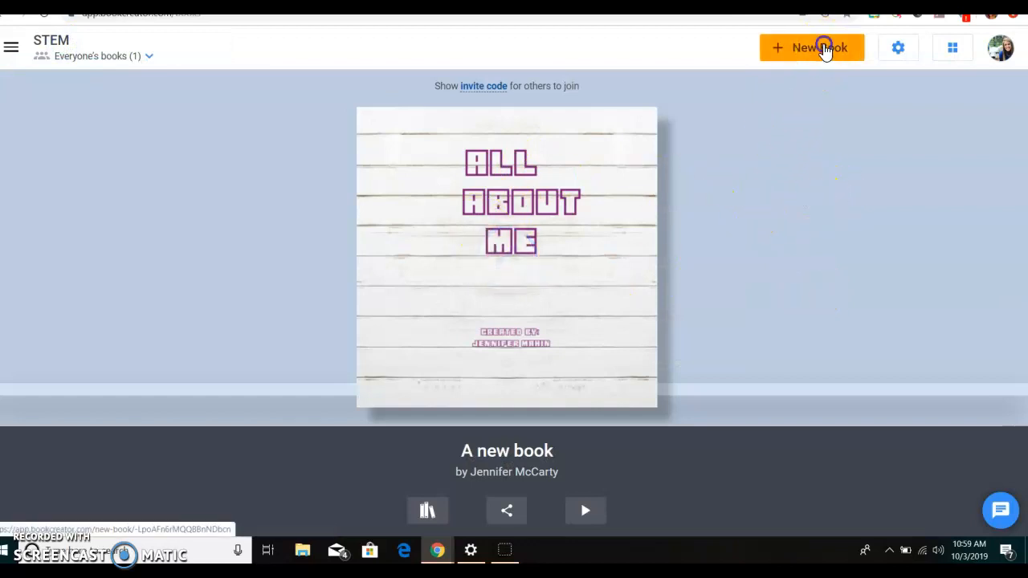
click(820, 47)
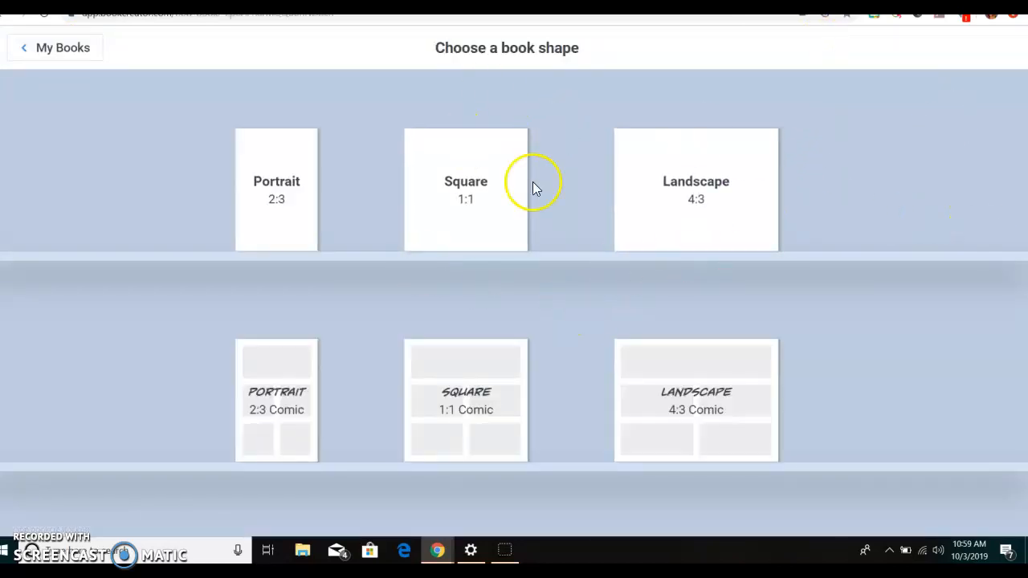
click(417, 413)
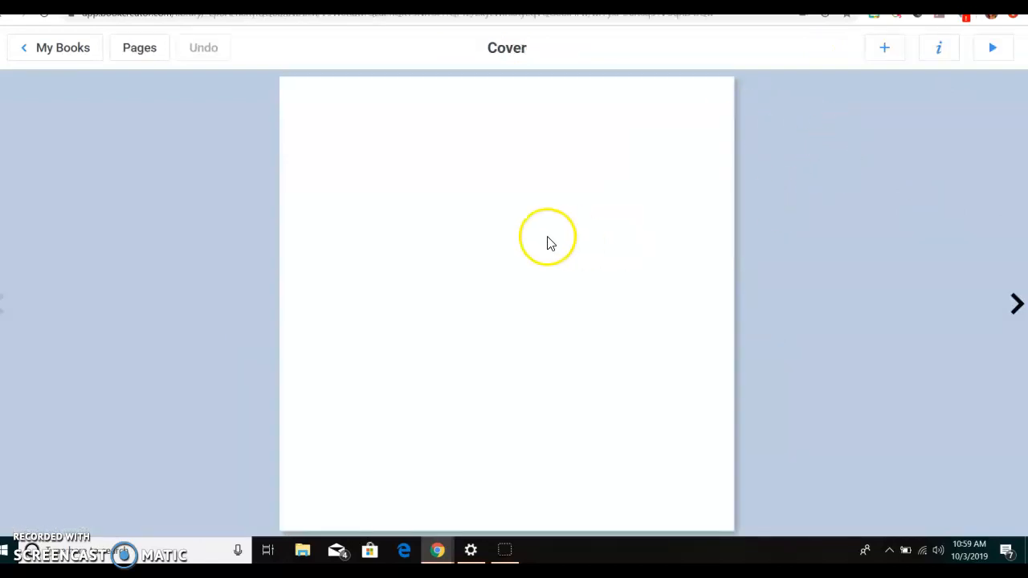
- Give the cover the yellow comic background with blue rays and add the three-panel layout with slanted dividers
click(937, 47)
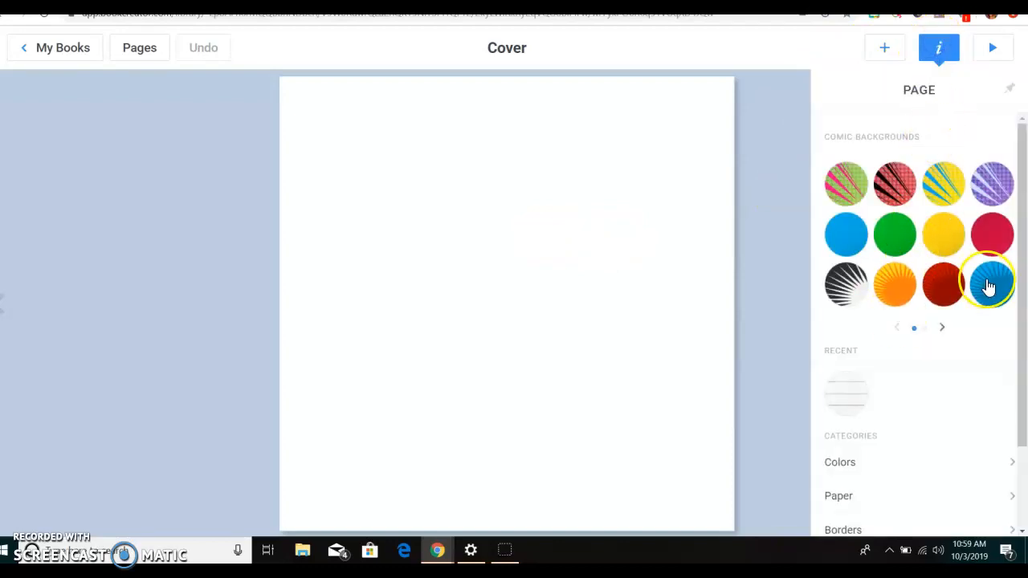
click(931, 172)
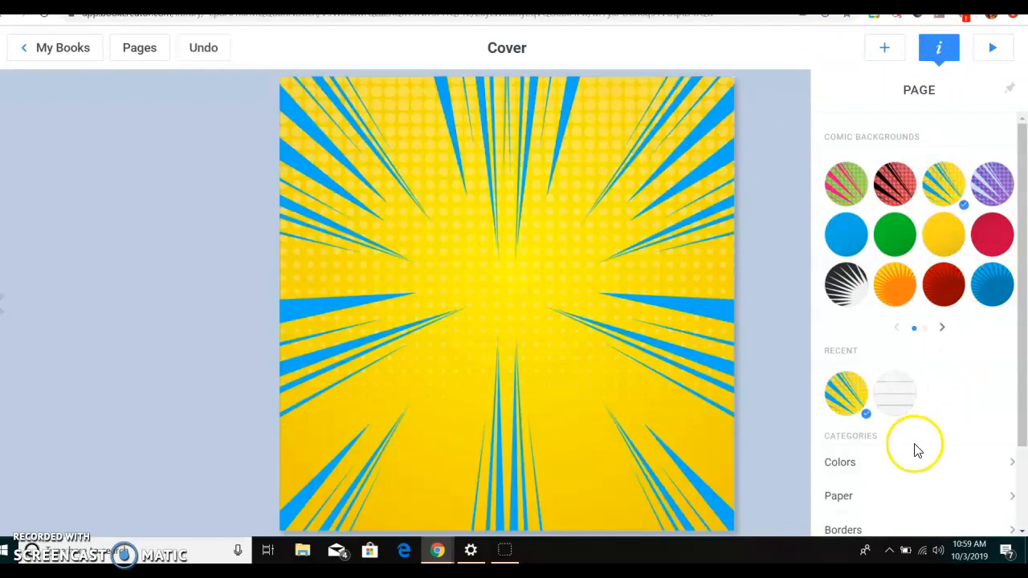
click(885, 53)
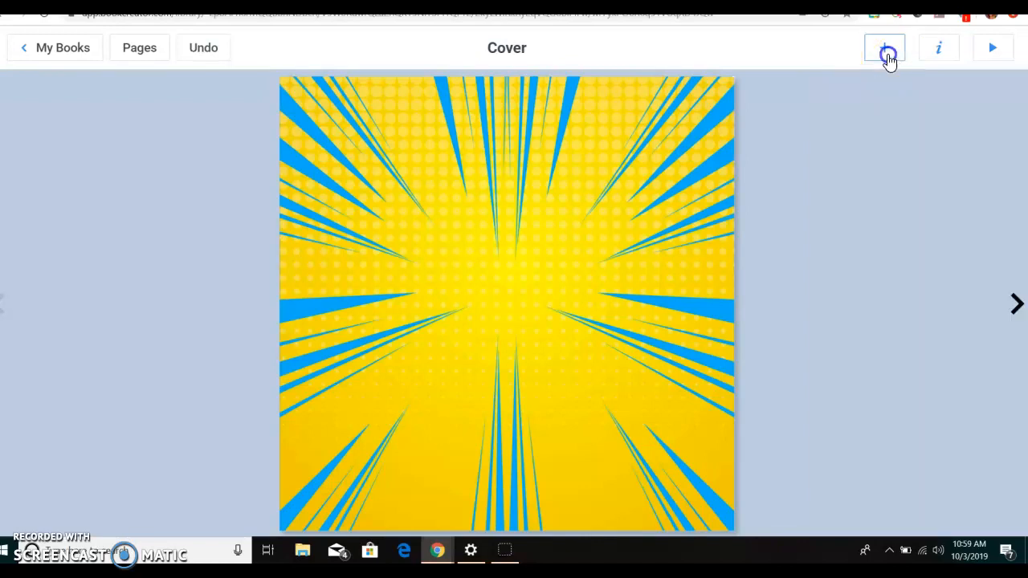
click(892, 138)
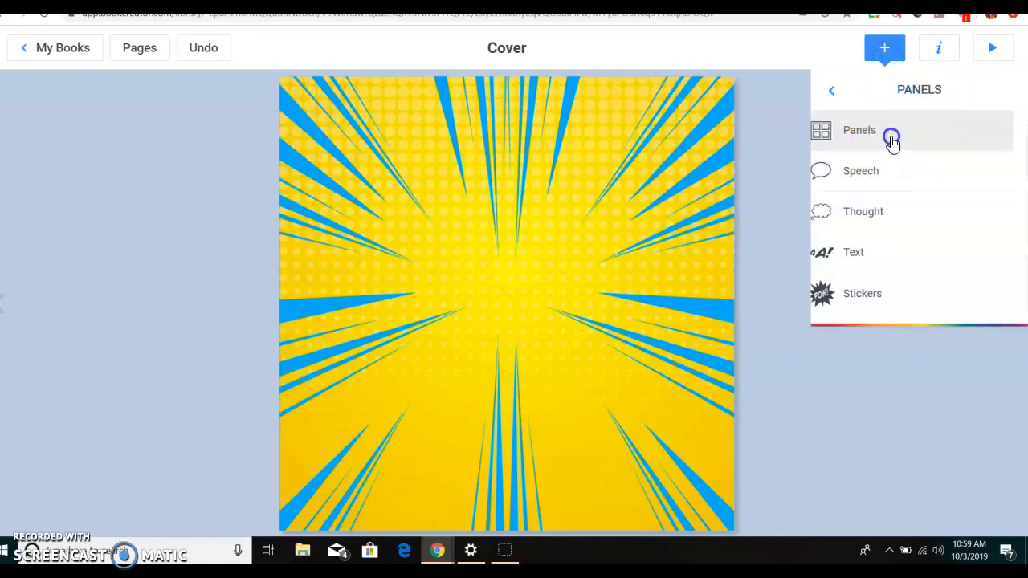
click(986, 289)
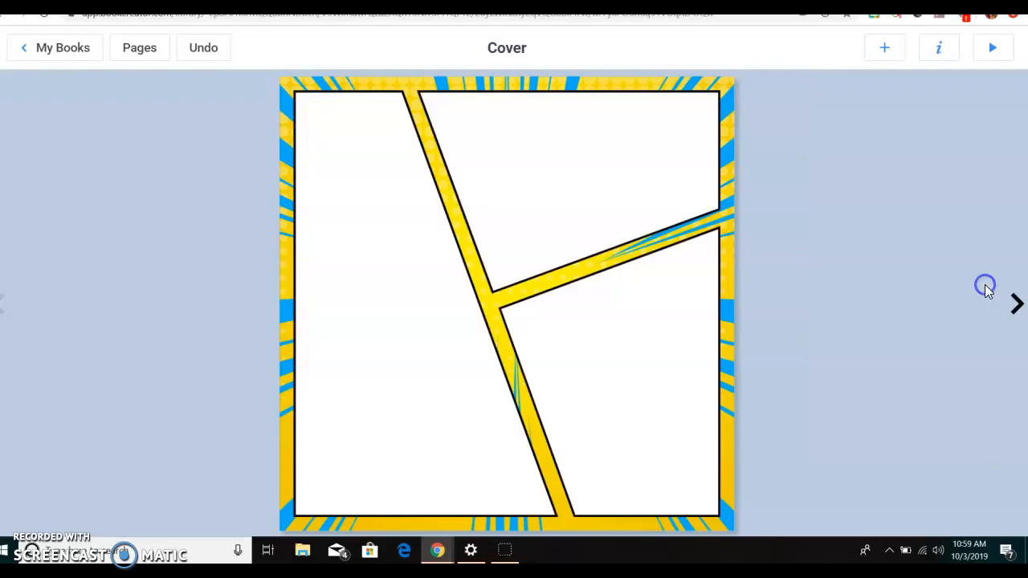
- Insert the first image from an "outer space" search into the cover's tall left panel and go to page 2
click(345, 312)
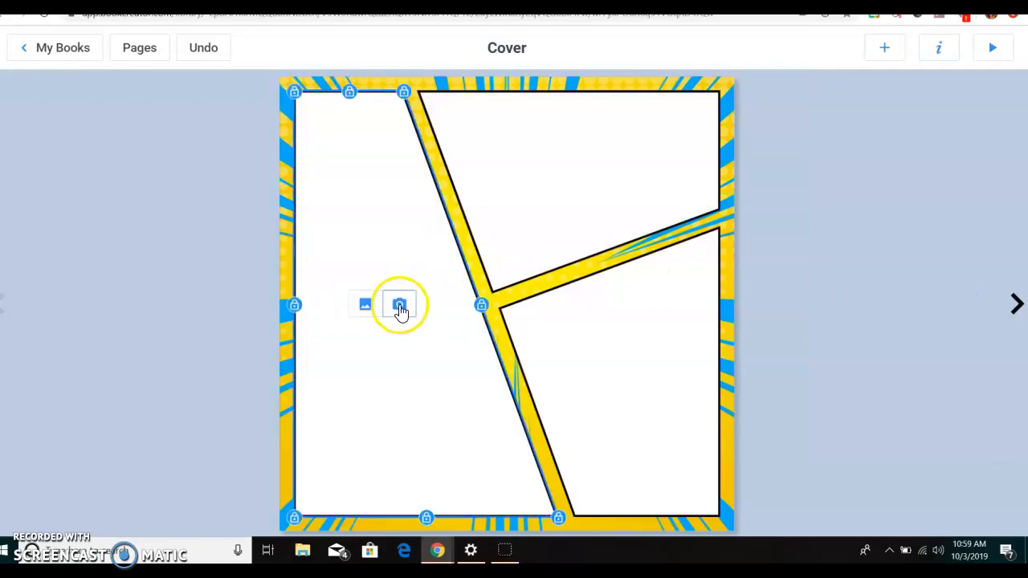
click(366, 305)
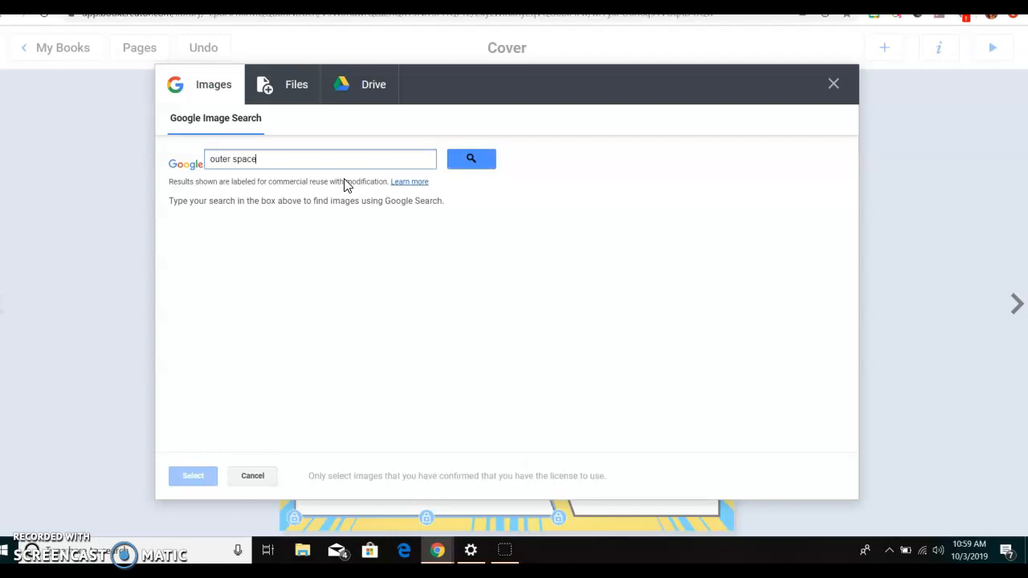
key(Return)
click(216, 233)
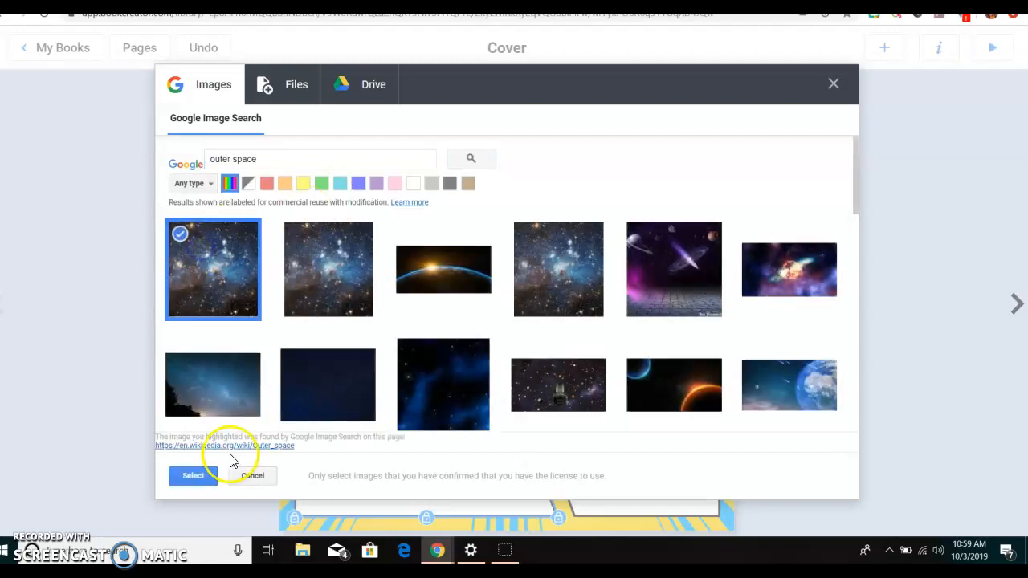
click(190, 476)
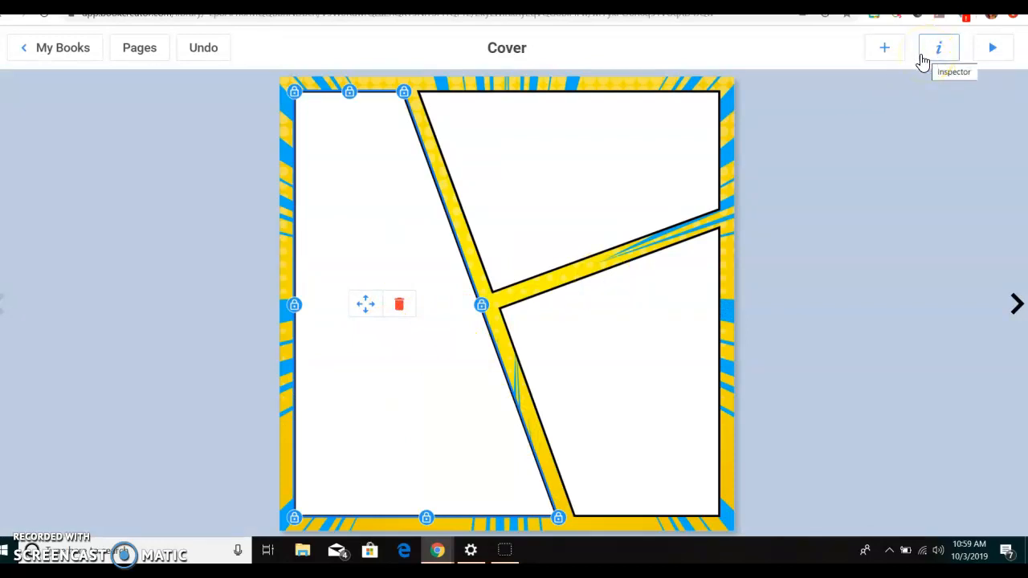
click(585, 220)
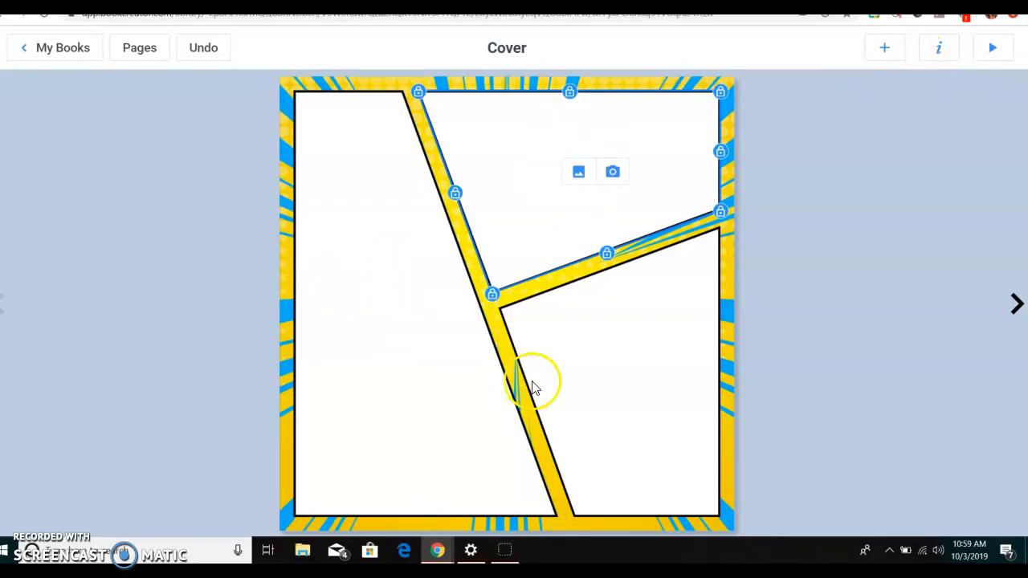
click(358, 308)
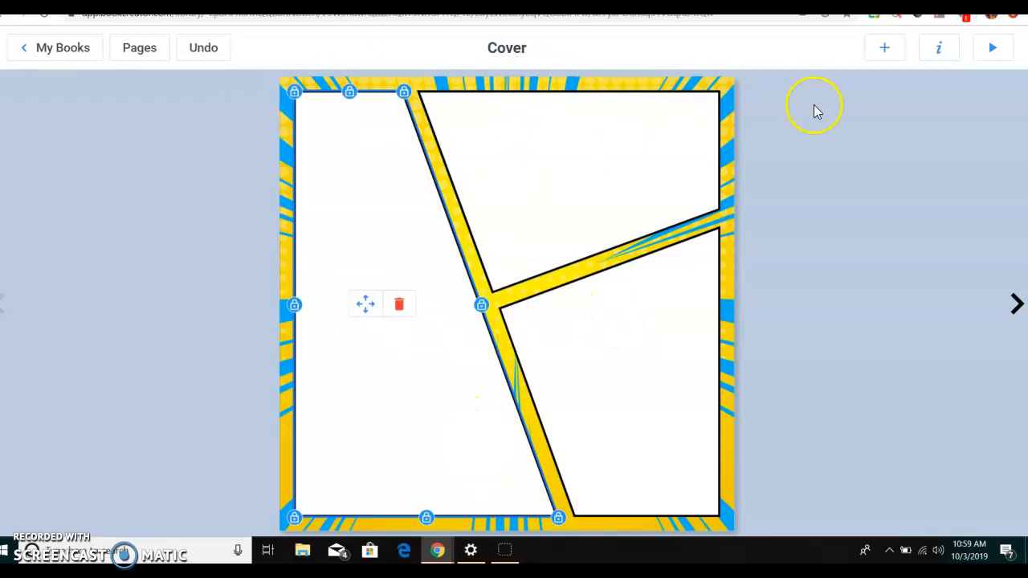
click(1018, 303)
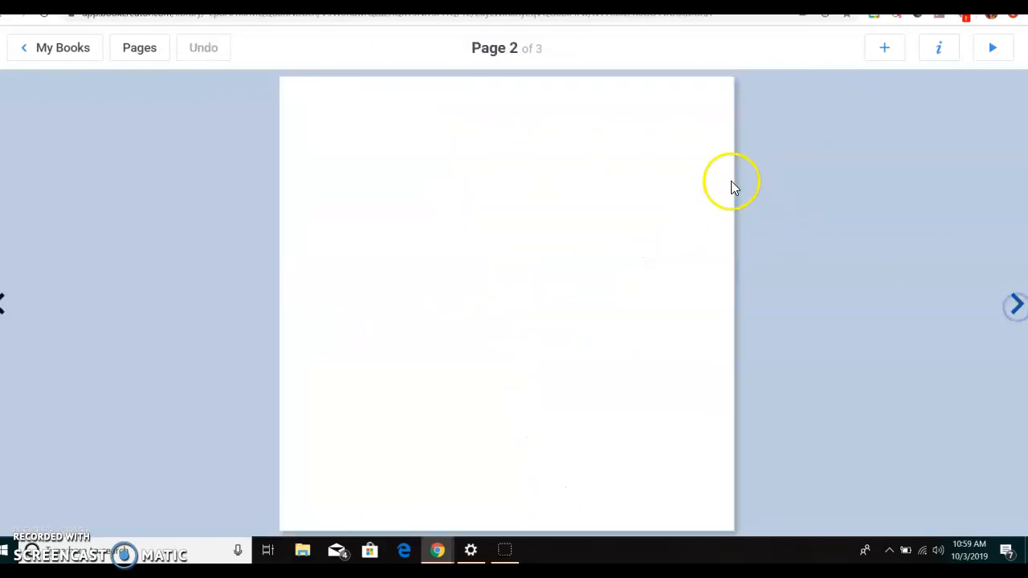
click(883, 50)
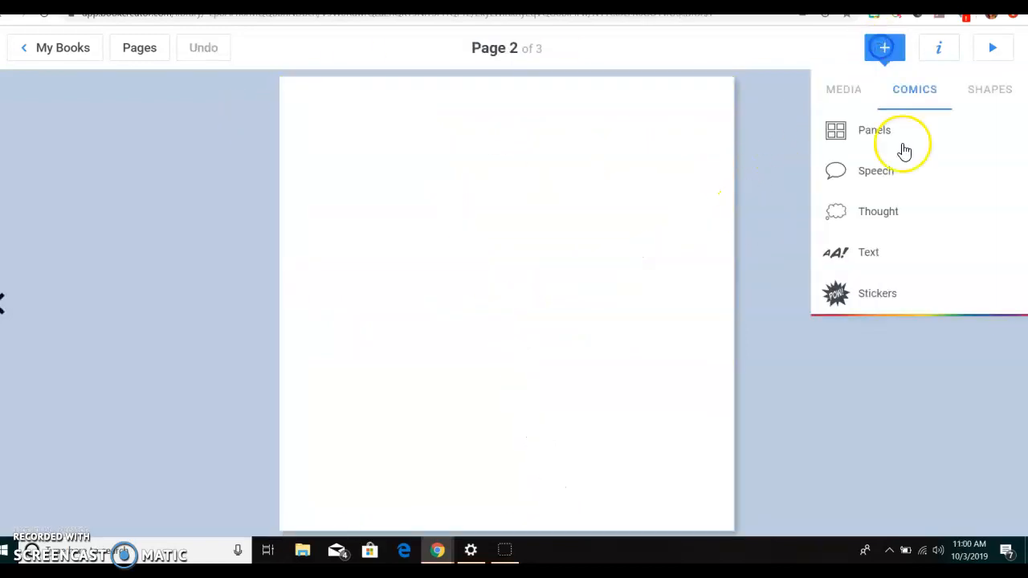
click(901, 212)
click(540, 297)
key(Delete)
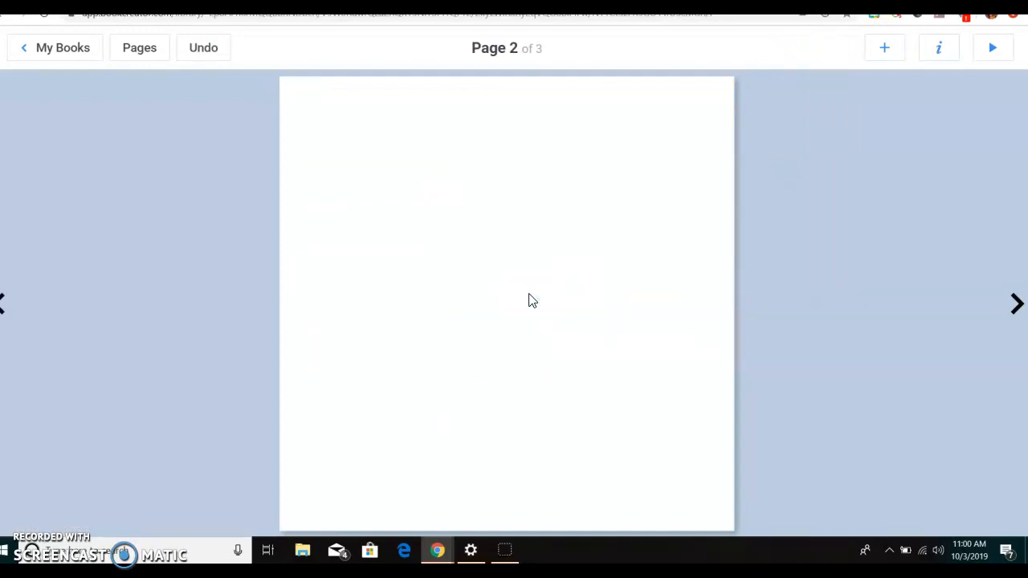
- Add comic text in the Title style reading "HEllo!" to page 2
click(886, 59)
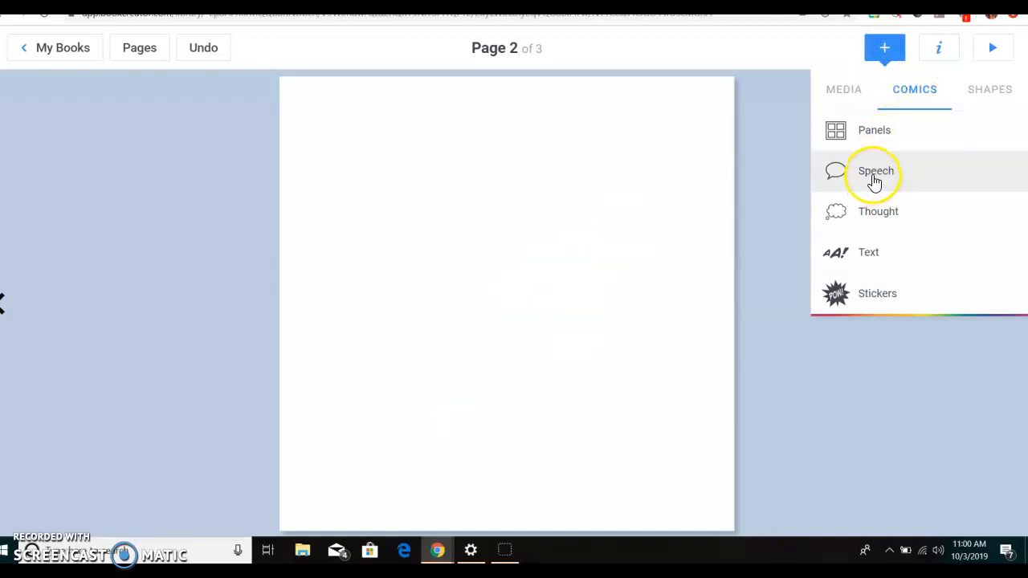
click(877, 258)
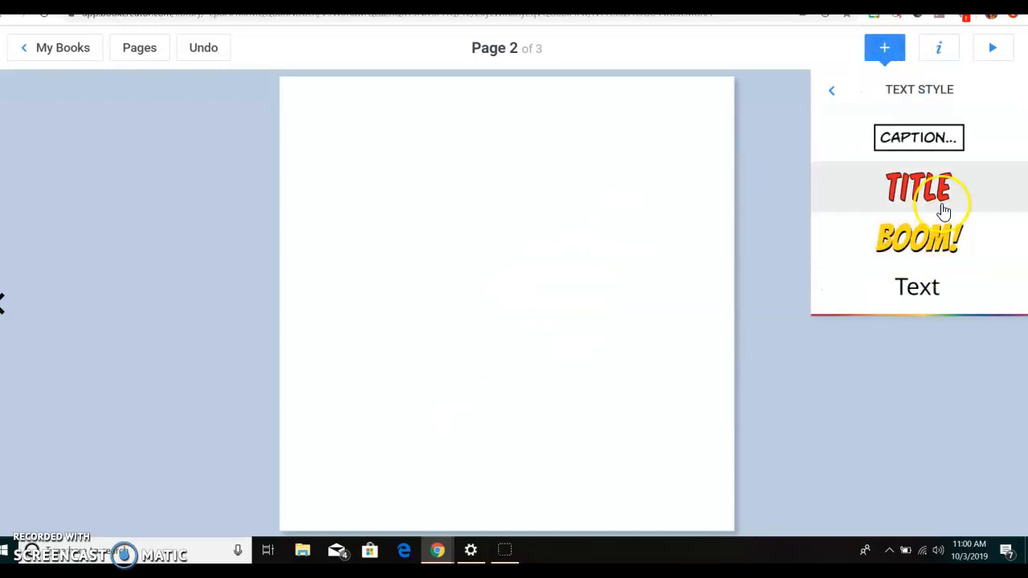
click(930, 201)
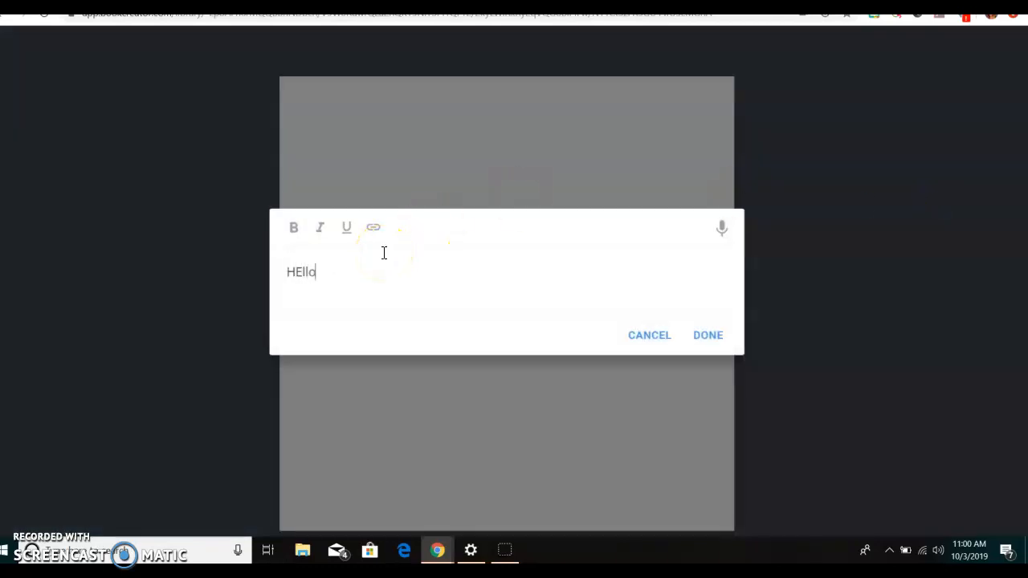
click(707, 335)
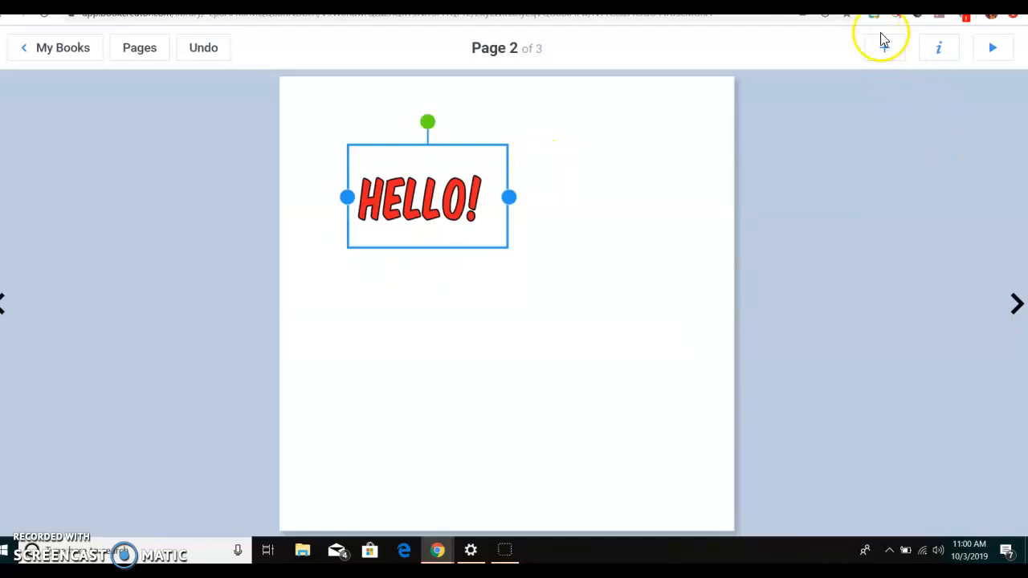
- Deselect the text and apply the yellow comic background with blue rays to page 2
click(652, 141)
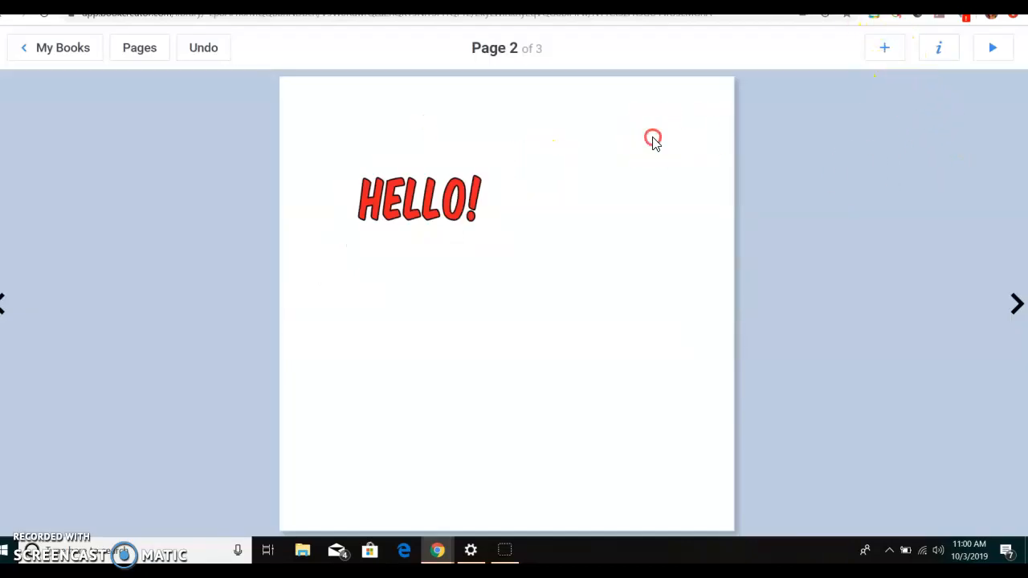
click(923, 43)
click(943, 184)
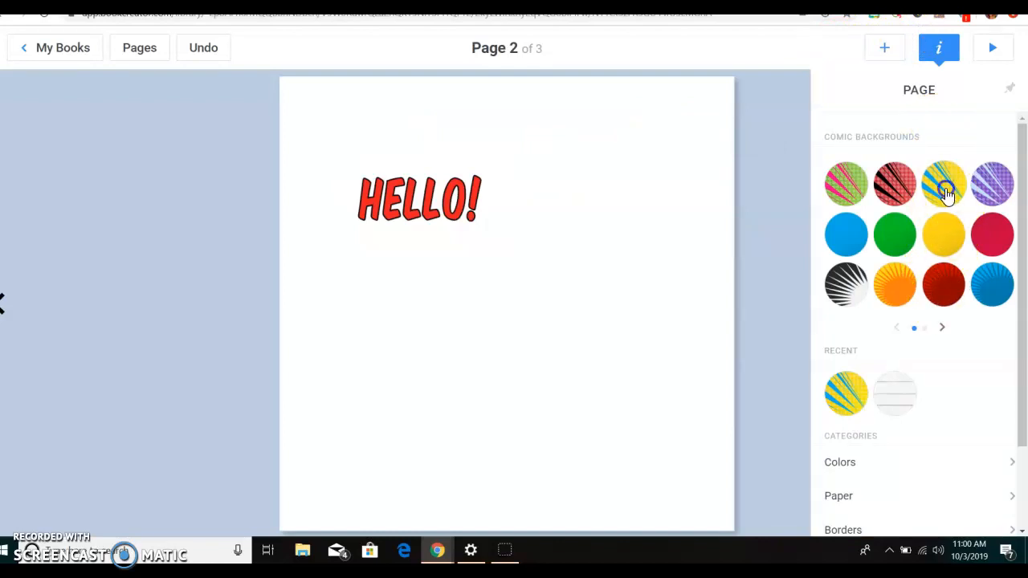
- Add the green "POW!" comic sticker to page 2
click(881, 45)
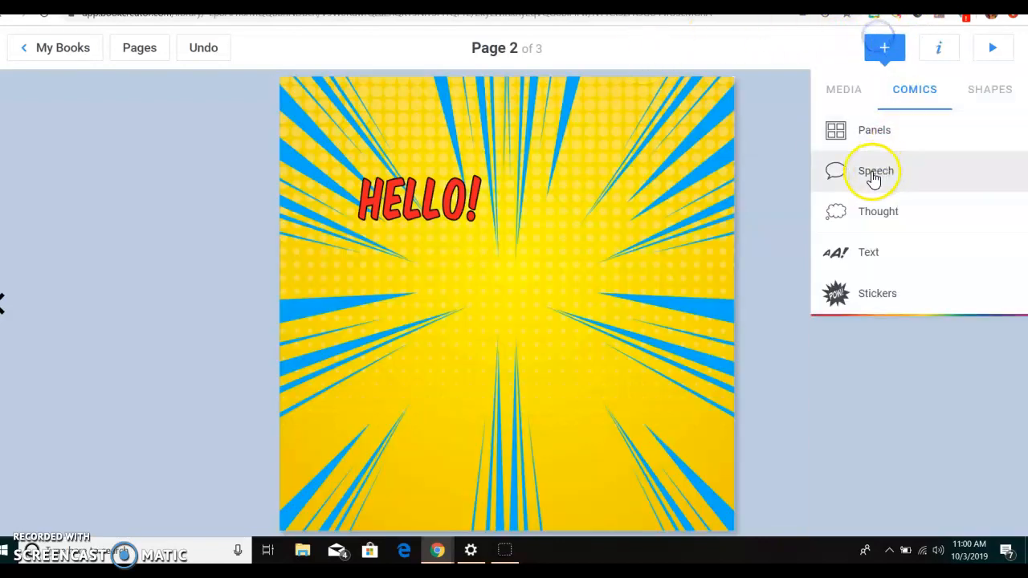
click(879, 295)
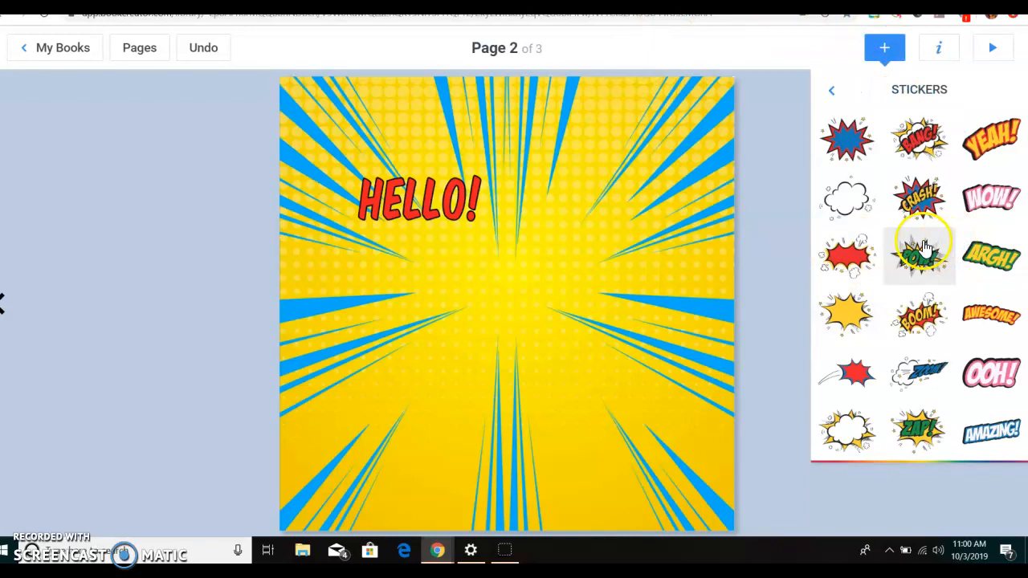
click(921, 246)
- Add the white cloud explosion sticker, enlarge it in the page's lower-left corner, and move the "POW!" sticker to the upper-right corner
click(884, 47)
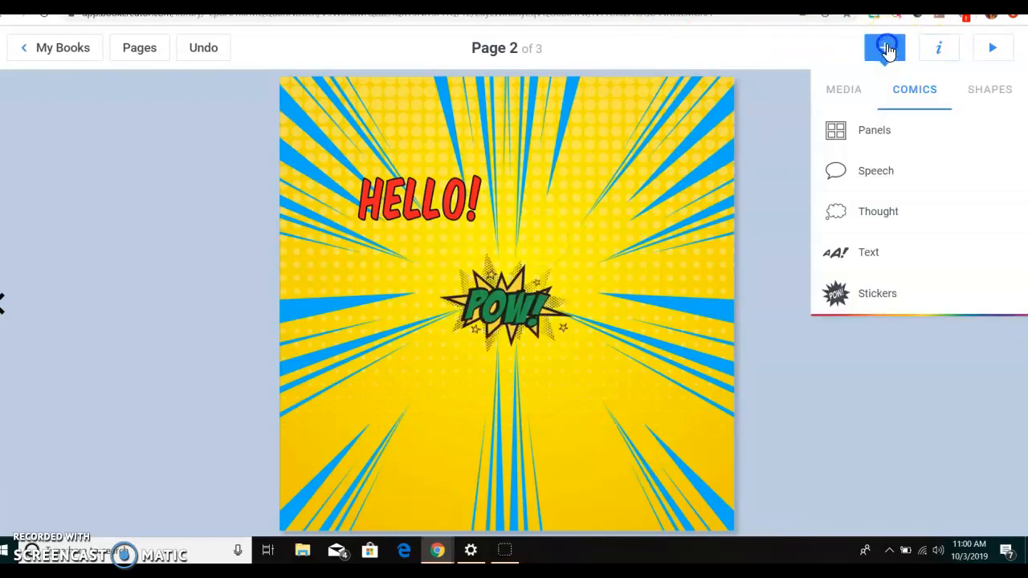
click(869, 303)
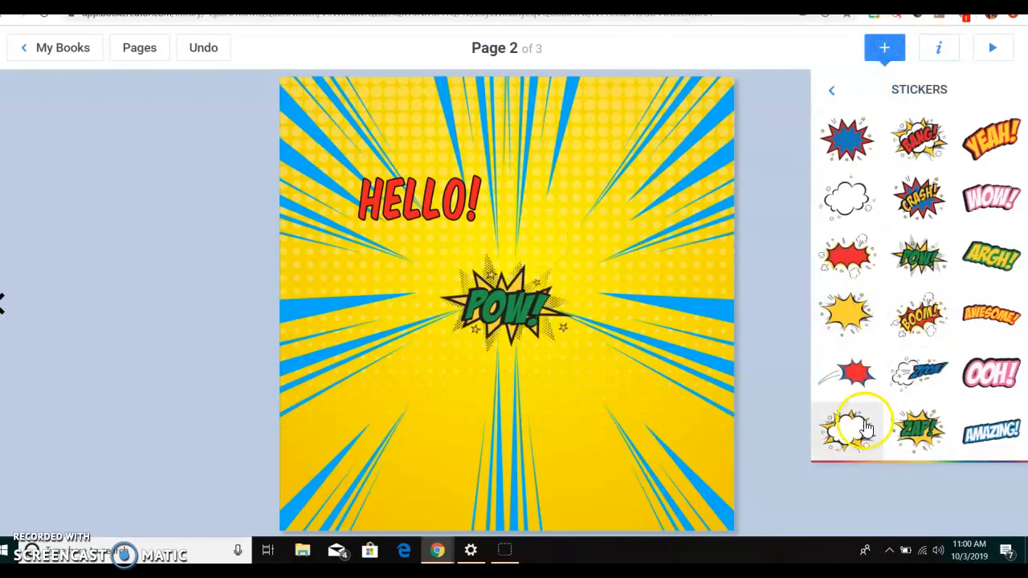
click(851, 423)
click(520, 291)
drag(580, 249, 646, 199)
drag(552, 278, 416, 439)
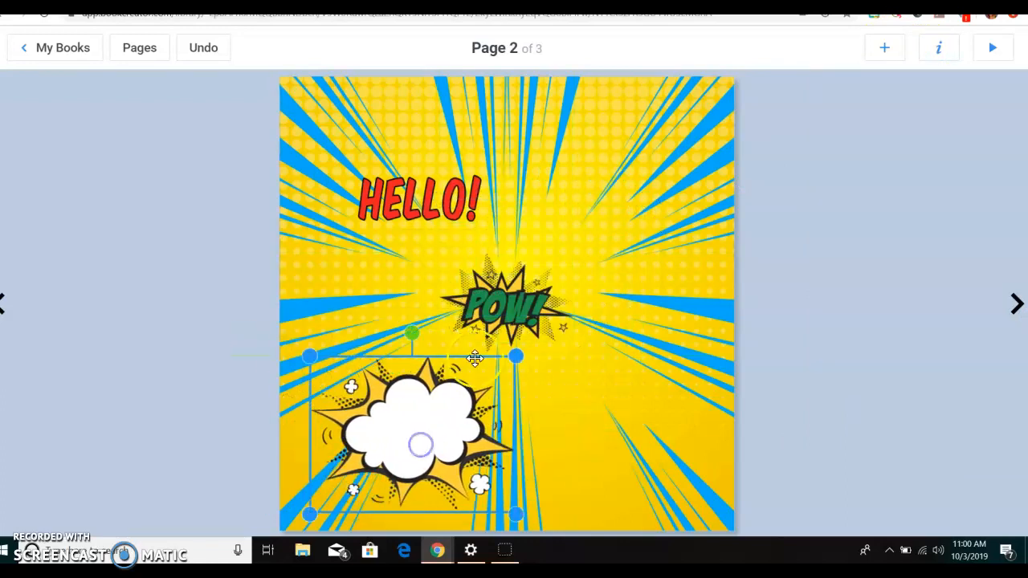
click(508, 321)
drag(537, 279, 659, 135)
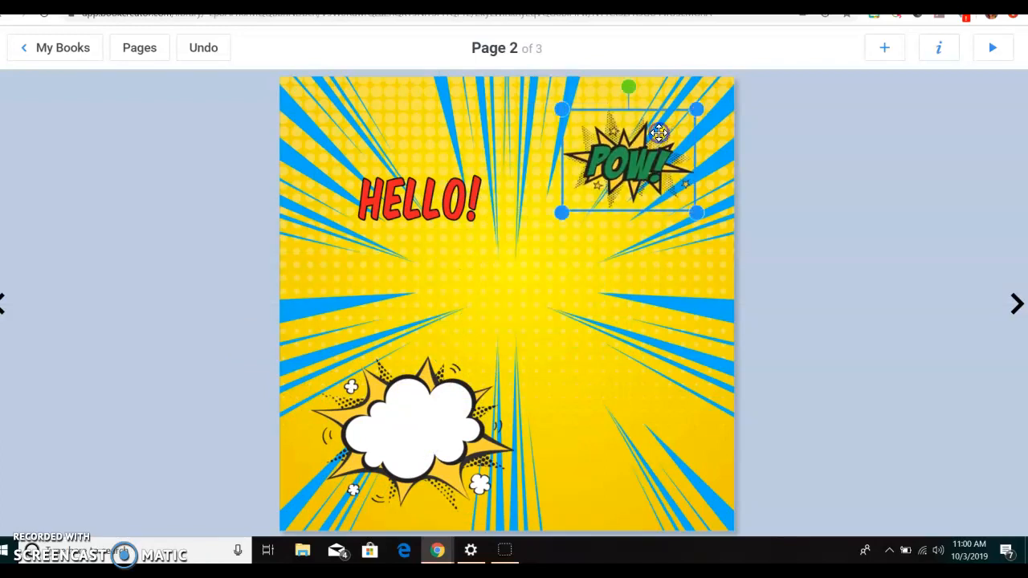
- Add the comic panel layout with three stacked panels and slanted dividers to page 2
click(884, 48)
click(874, 140)
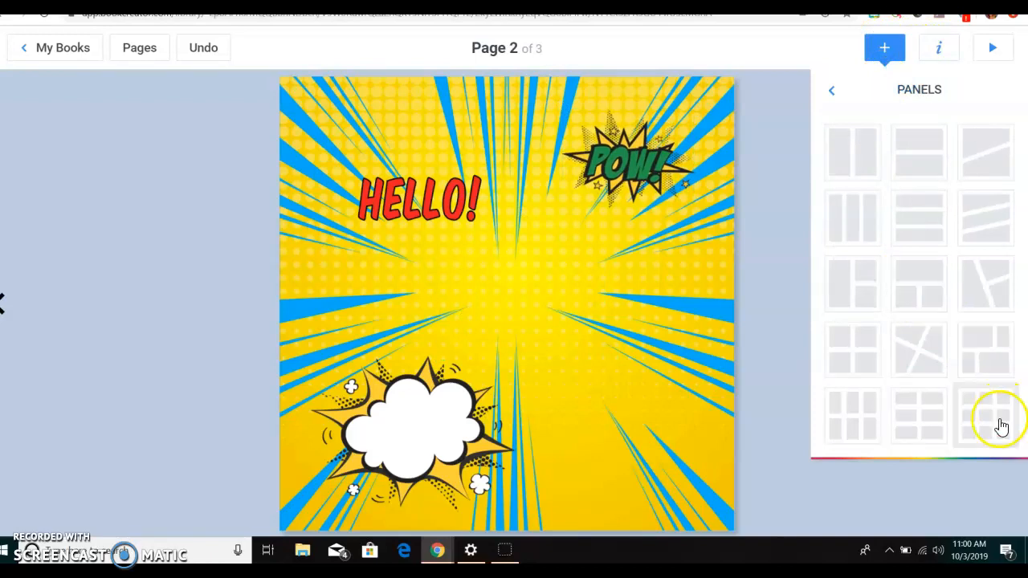
click(986, 219)
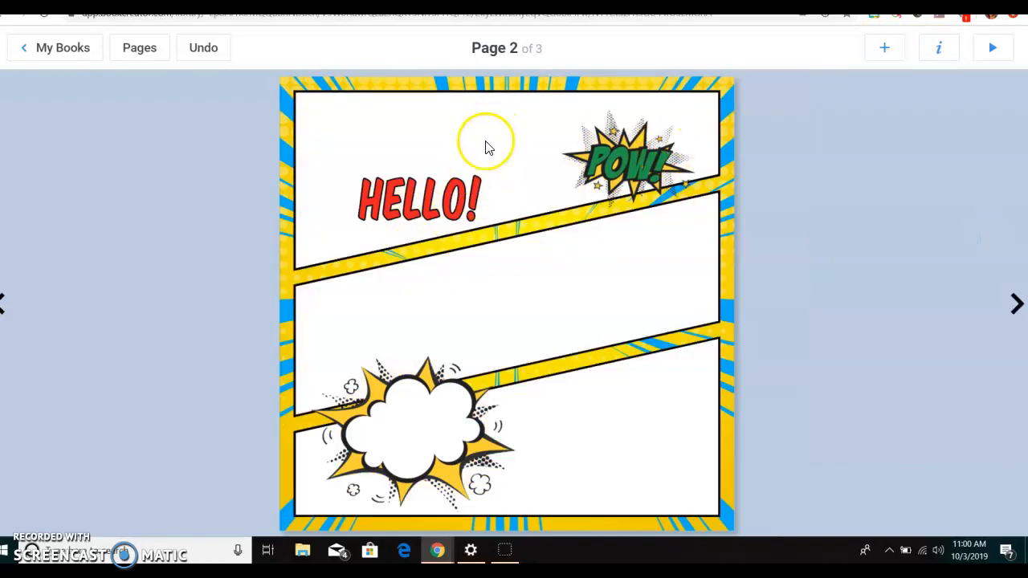
click(885, 48)
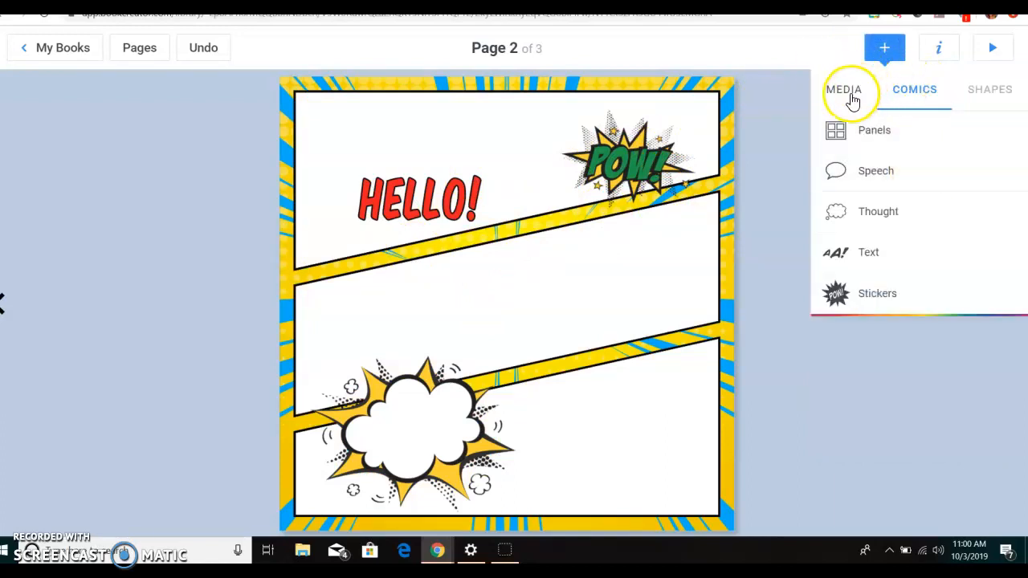
click(851, 95)
click(999, 96)
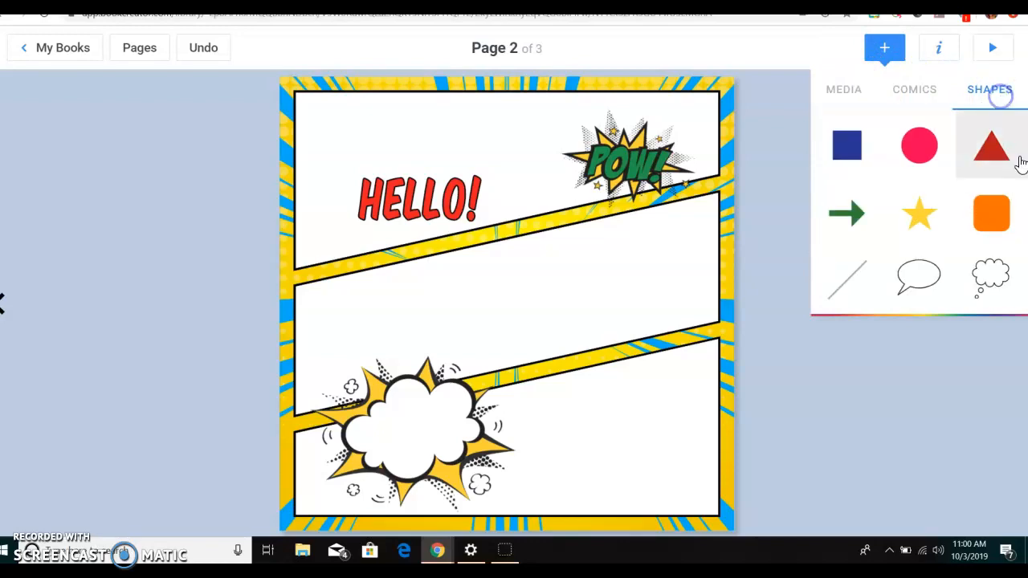
click(913, 92)
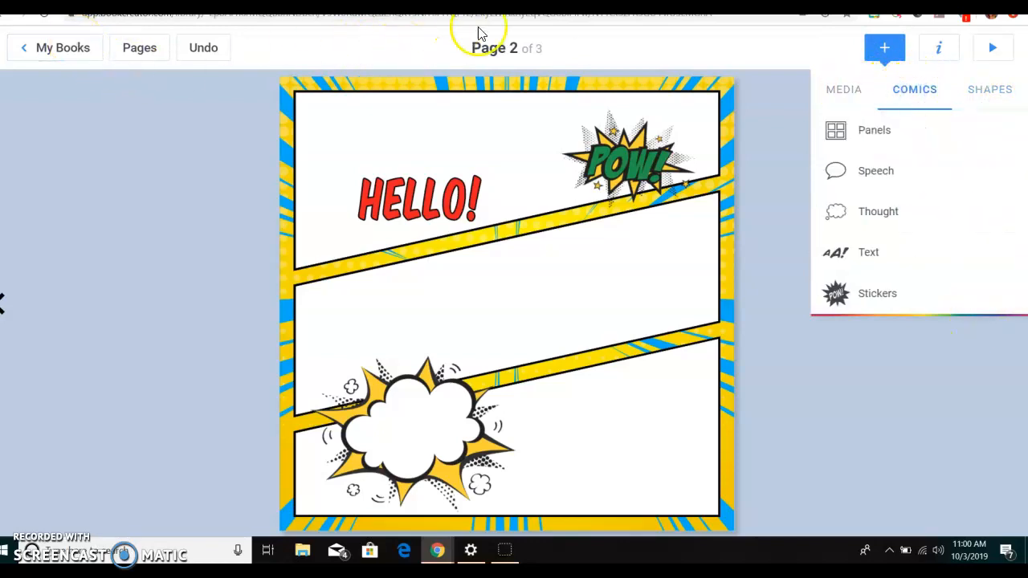
- Go back to the cover and try to copy the outer space image into its empty upper panel
click(7, 313)
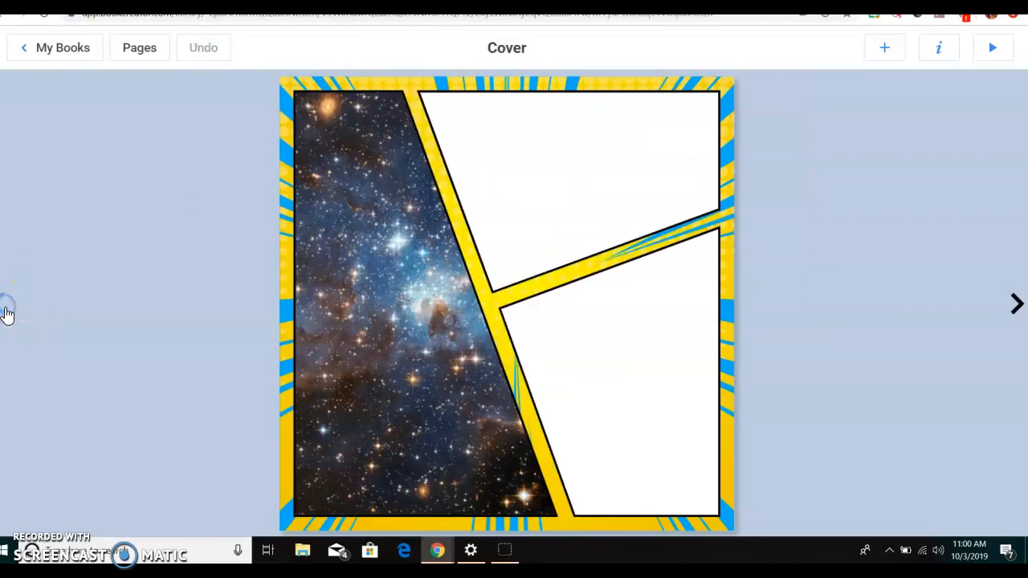
click(386, 272)
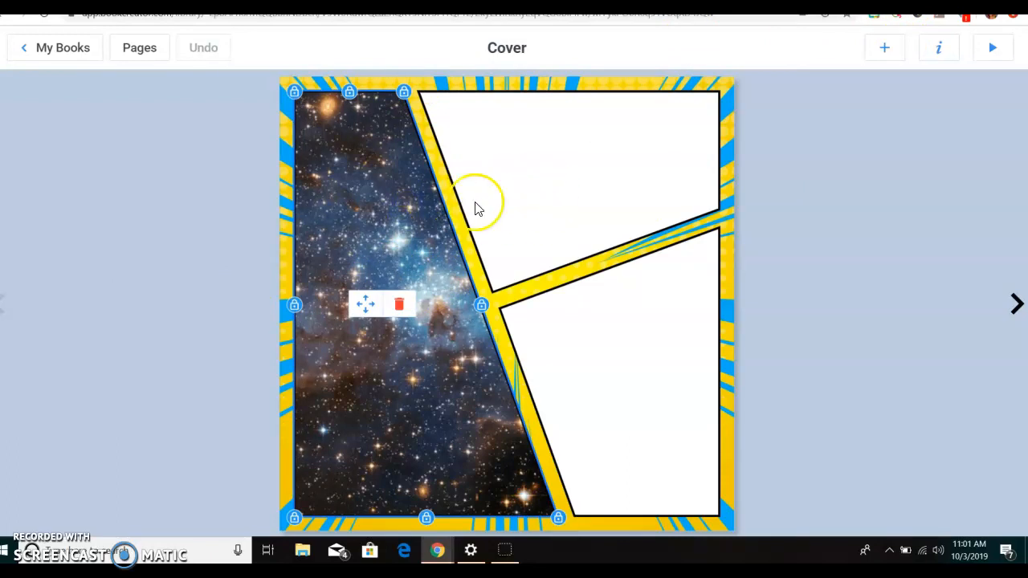
click(566, 175)
key(ctrl+v)
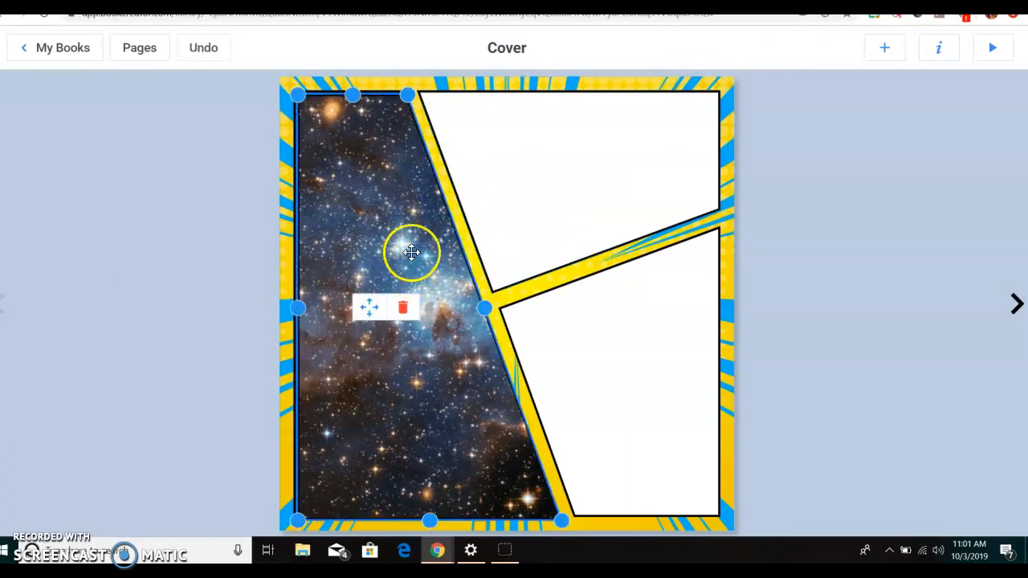
drag(393, 257, 615, 277)
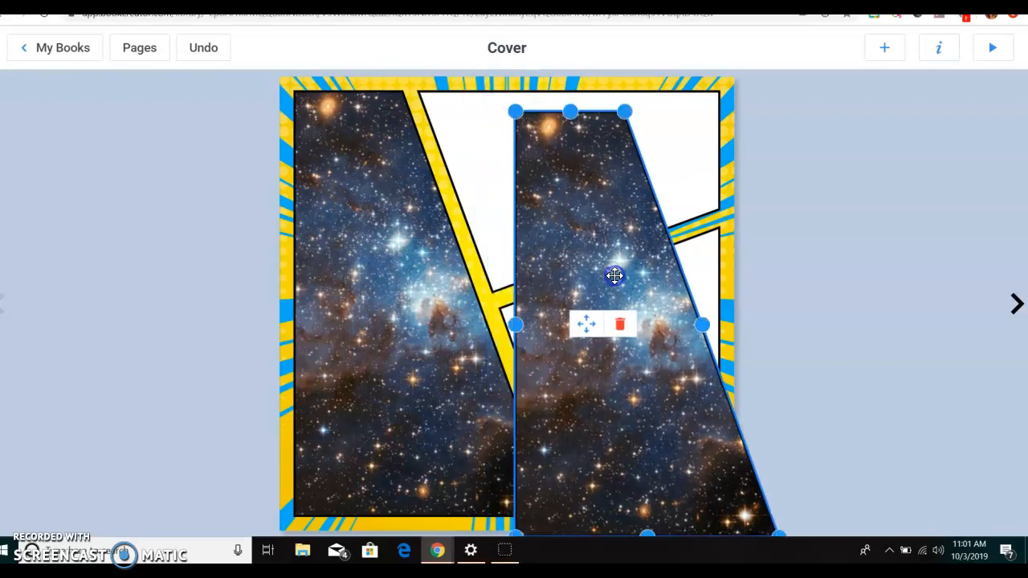
key(Delete)
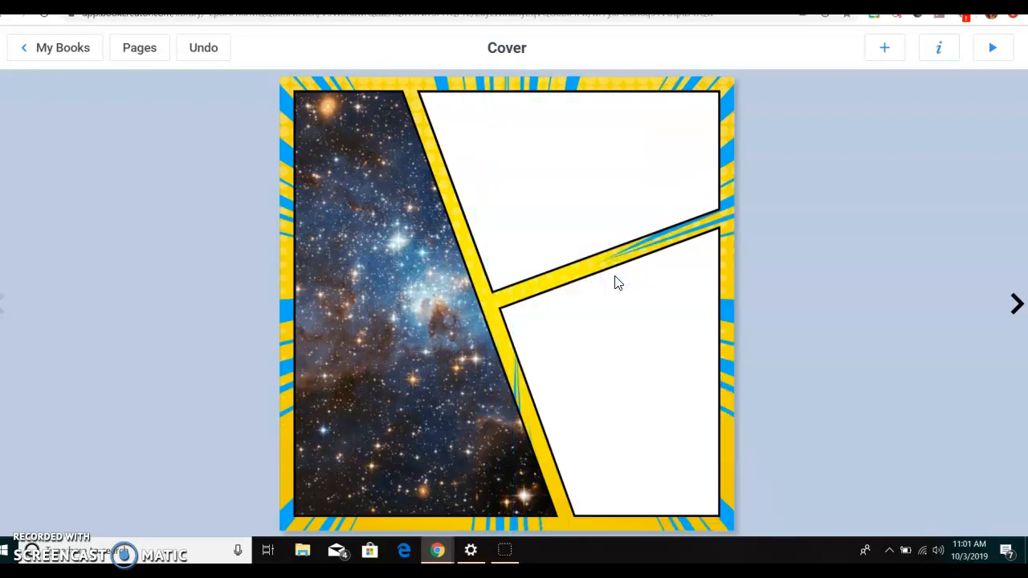
click(582, 213)
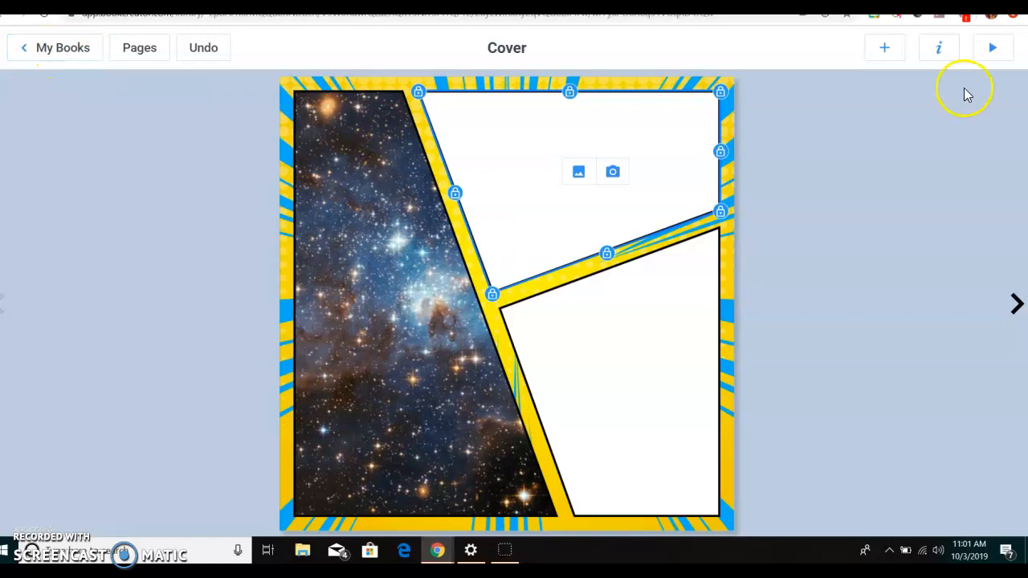
- Preview the book in reading mode, turn to pages 2 and 3, and show its sharing options
click(996, 49)
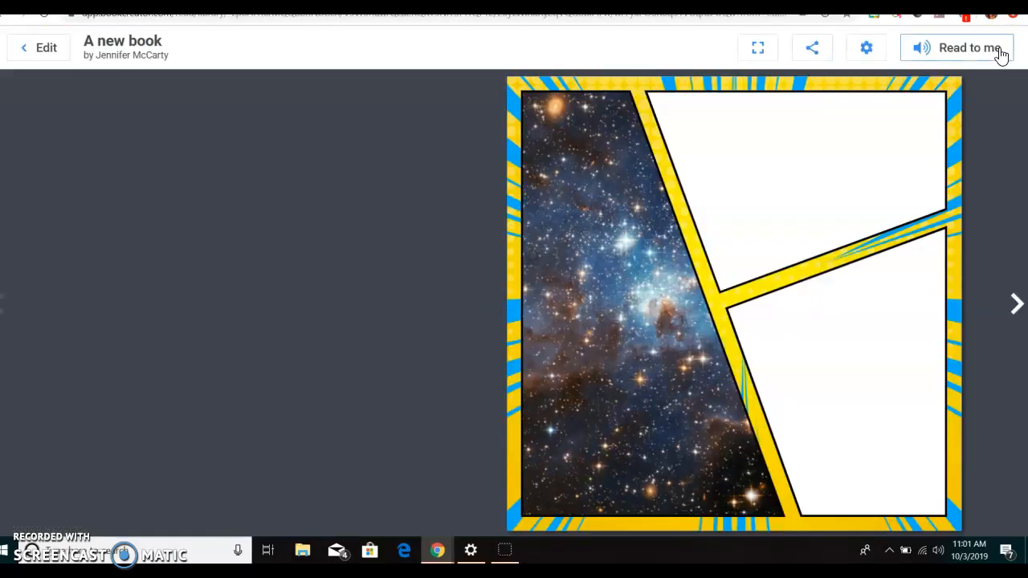
click(1018, 306)
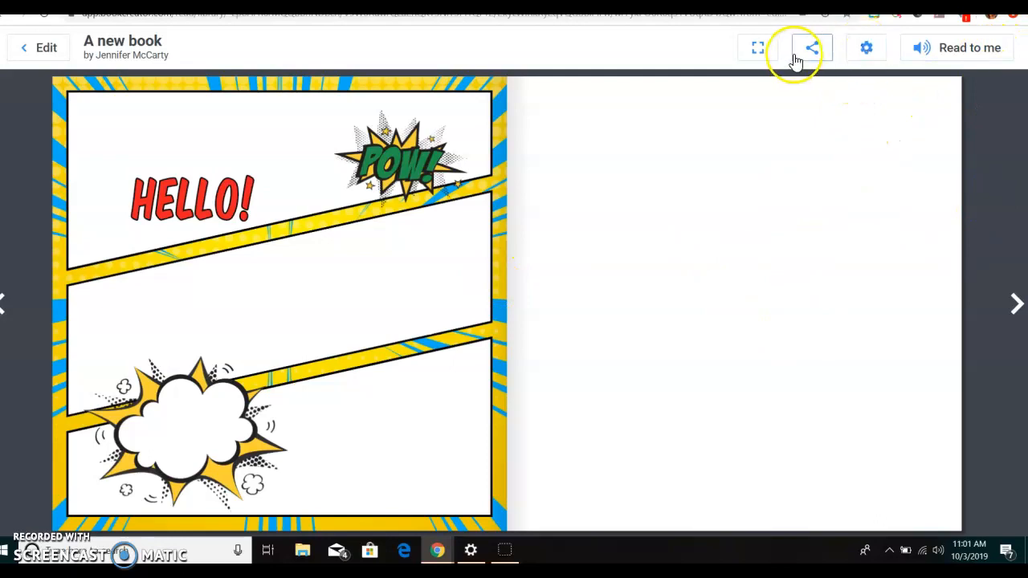
click(819, 51)
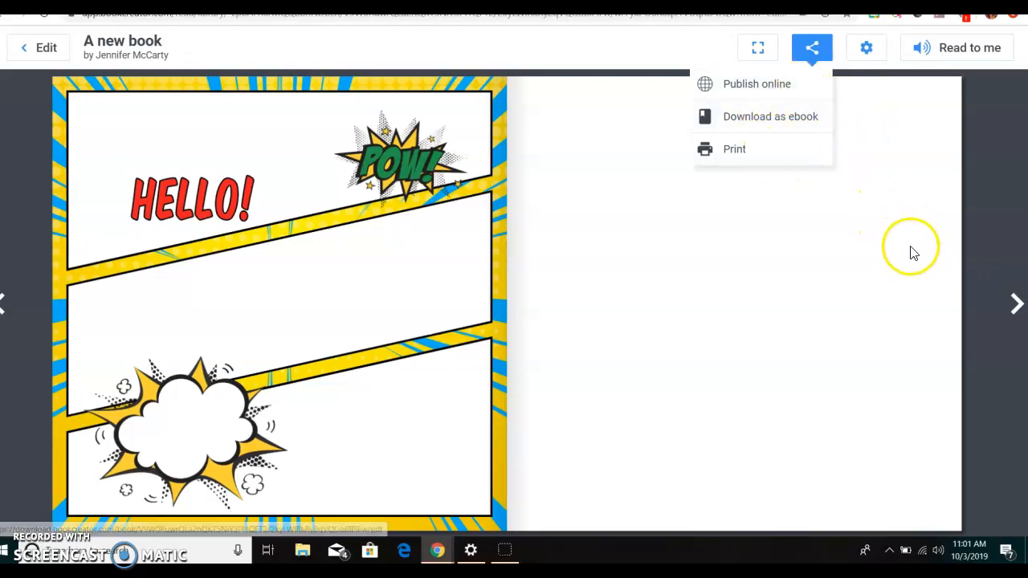
- Read the book in full screen to its end and back to the cover, and return to editing
click(763, 49)
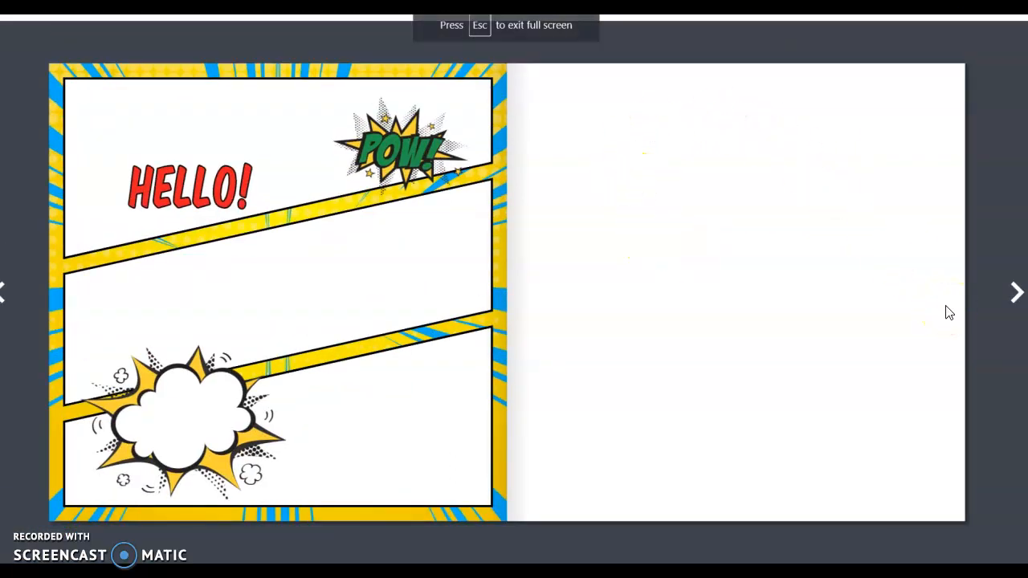
key(Right)
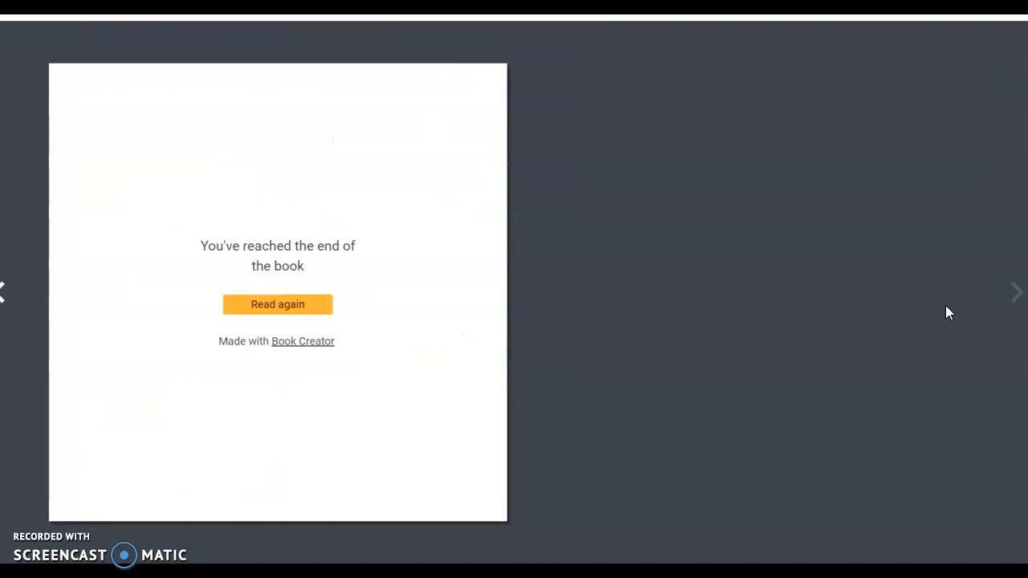
key(Left)
key(Left)
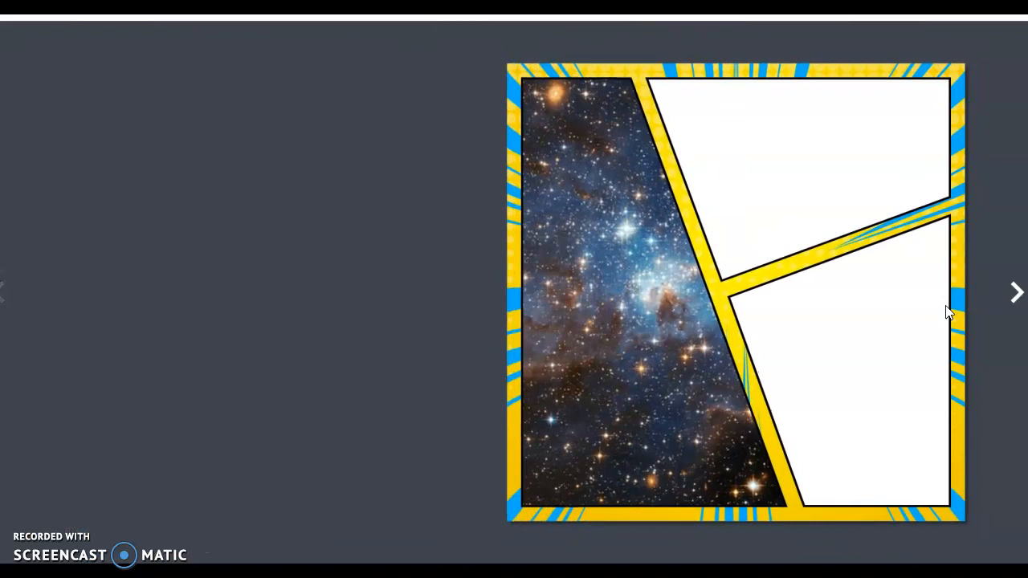
key(Escape)
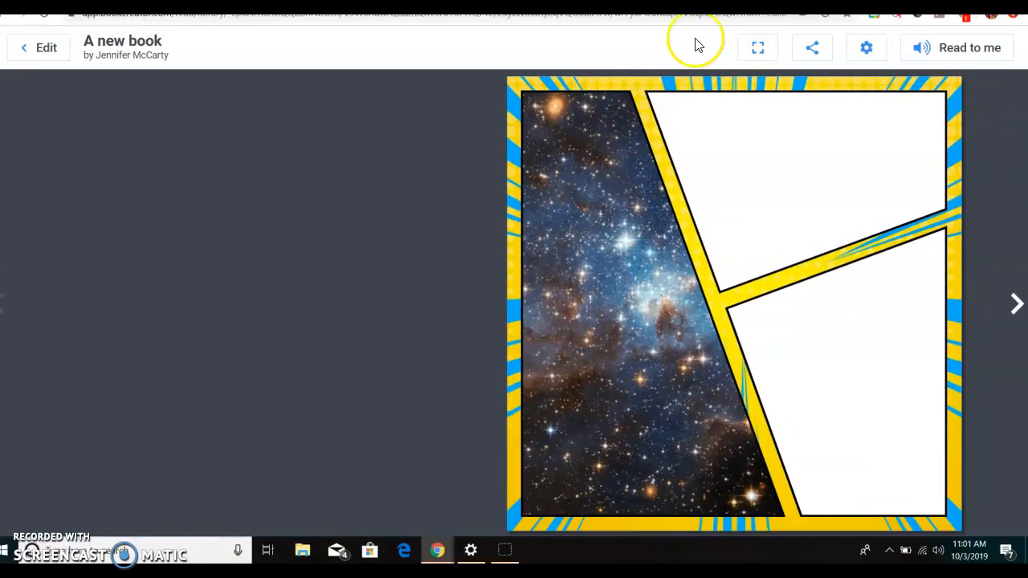
click(41, 47)
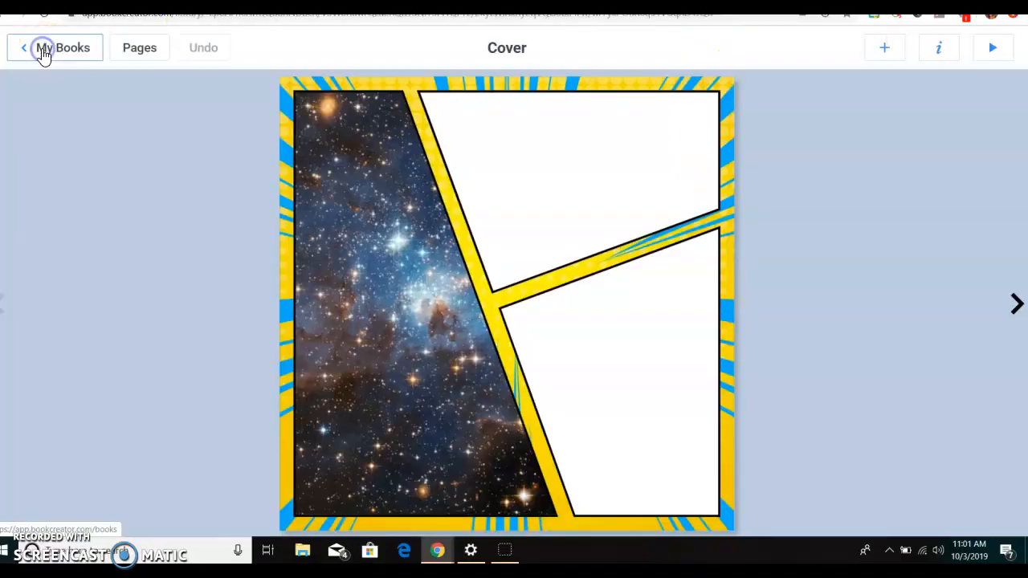
- Look at the book's page overview and return to the STEM library
click(133, 46)
drag(292, 179, 552, 138)
click(50, 46)
click(61, 50)
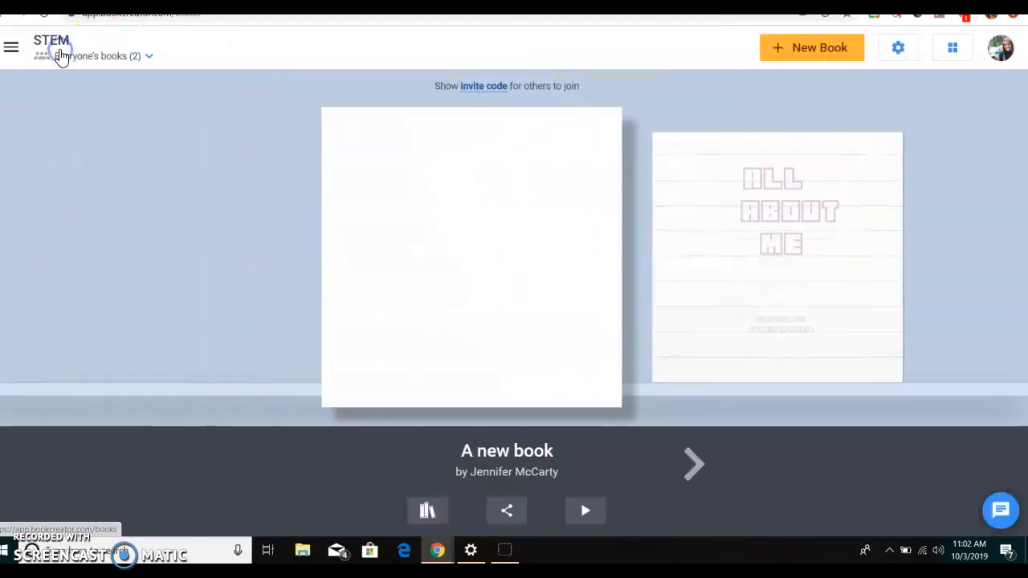